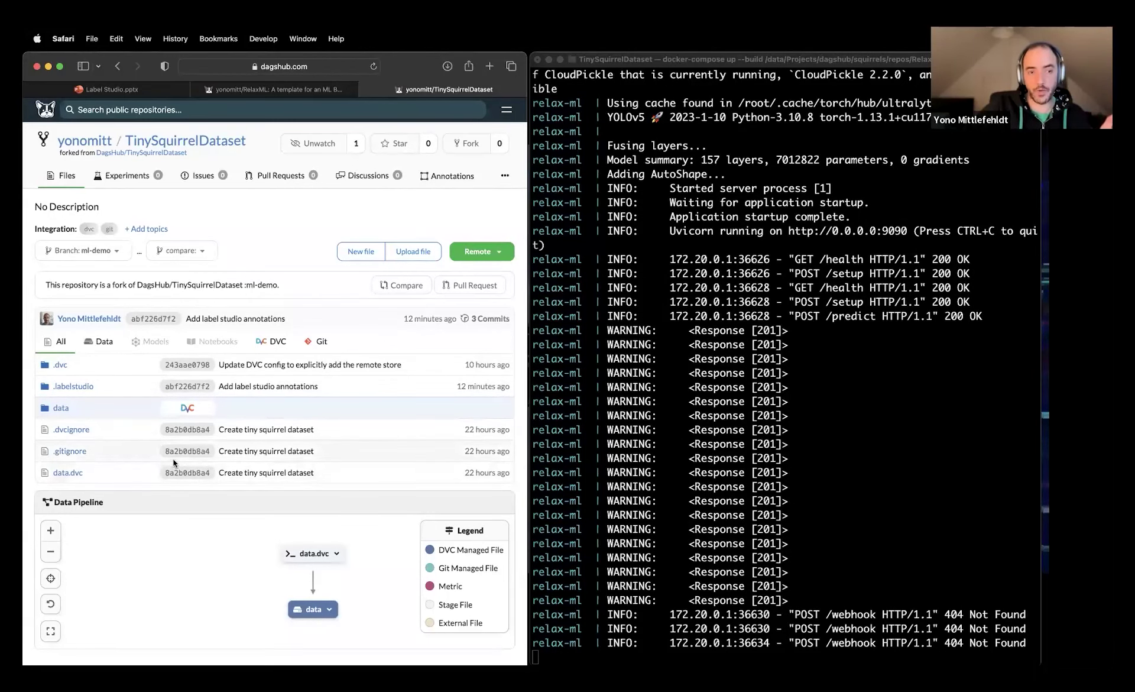
Widen the browser window and look at label_config.xml in the repository's .labelstudio folder, returning to the folder listing
{"action": "left_click", "coordinate": [71, 388]}
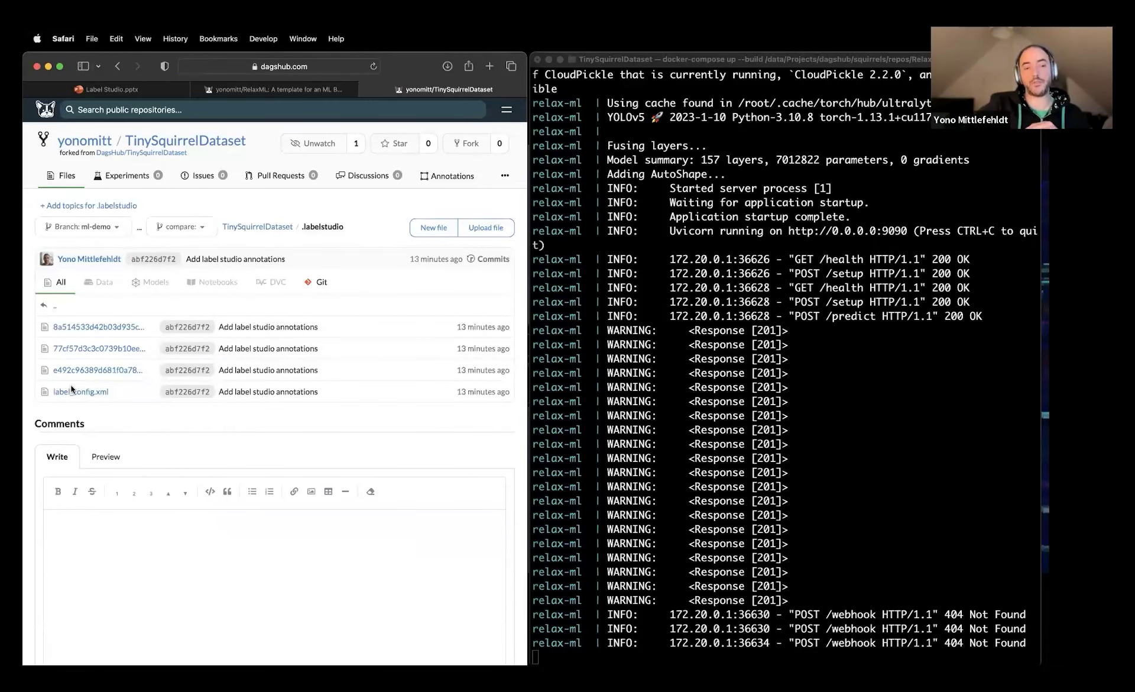
{"action": "left_click_drag", "start_coordinate": [528, 220], "coordinate": [1028, 183]}
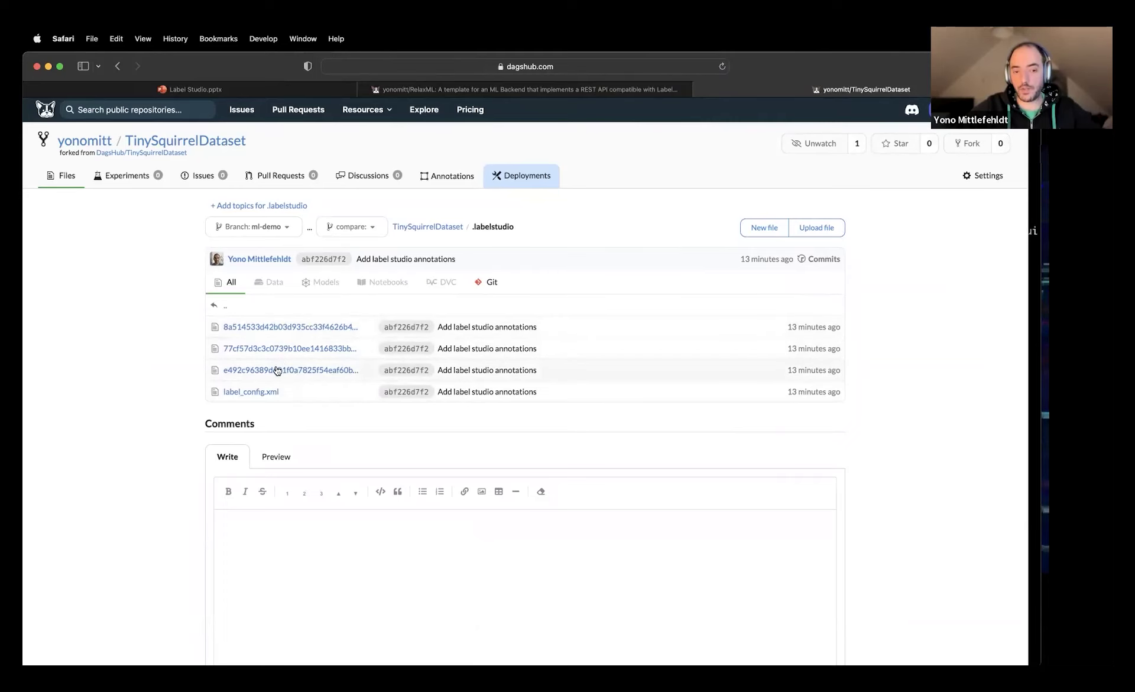
{"action": "left_click", "coordinate": [253, 392]}
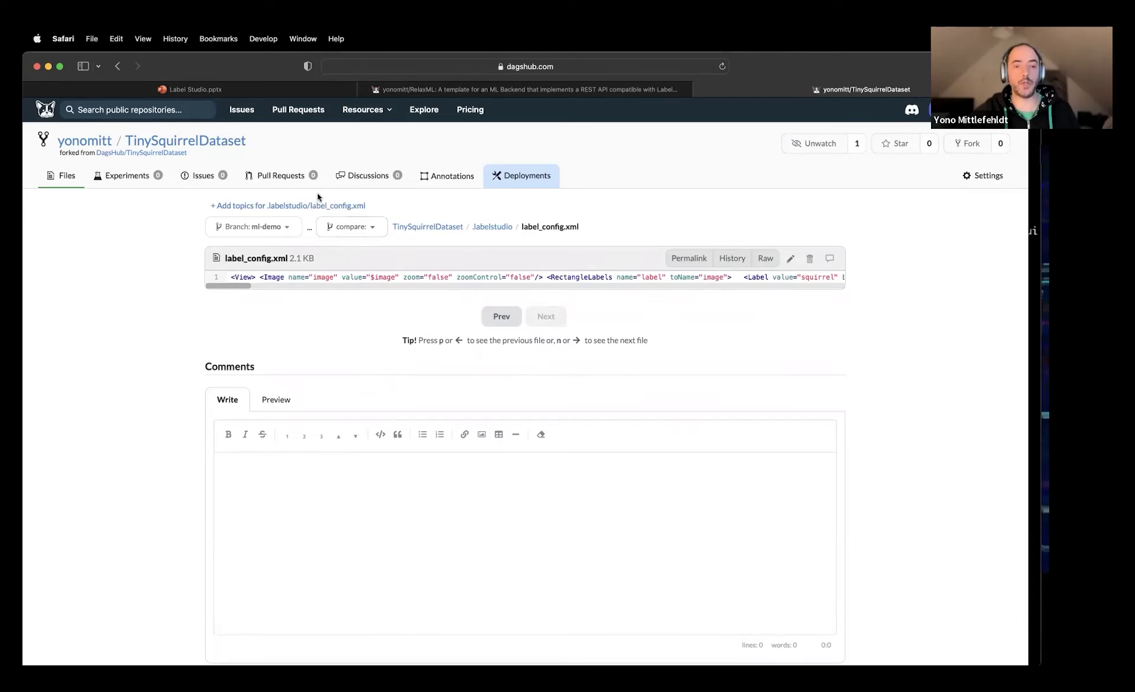
{"action": "left_click", "coordinate": [502, 227]}
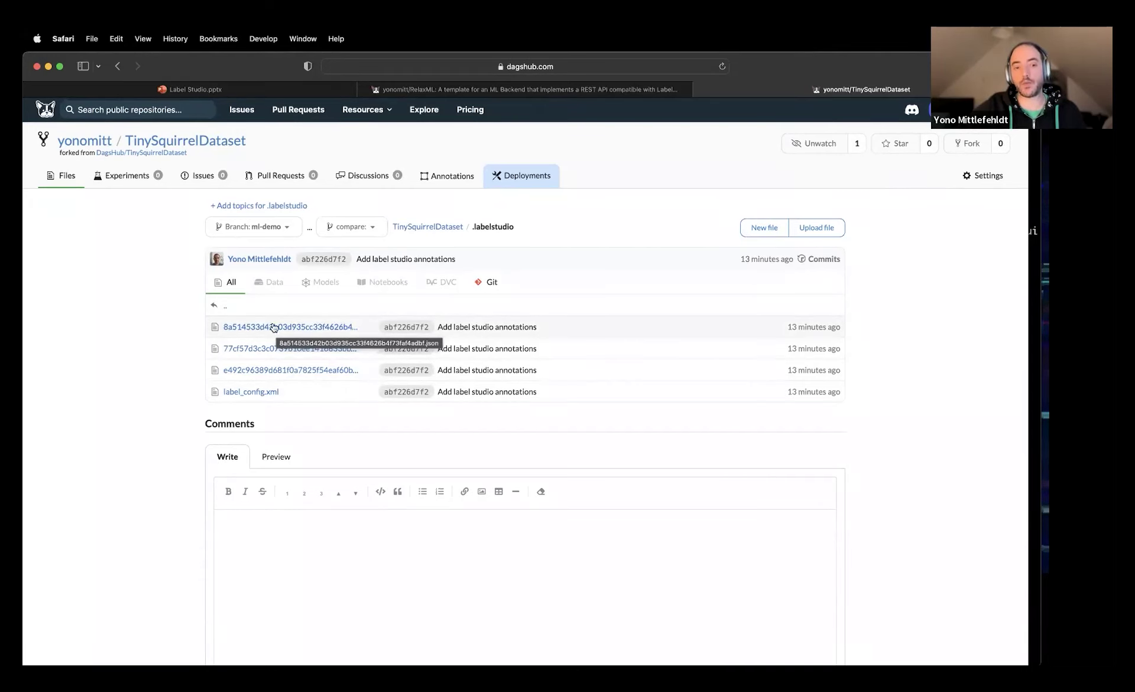
Examine the three annotation JSON files in the .labelstudio folder one after another, starting with the first
{"action": "left_click", "coordinate": [325, 327]}
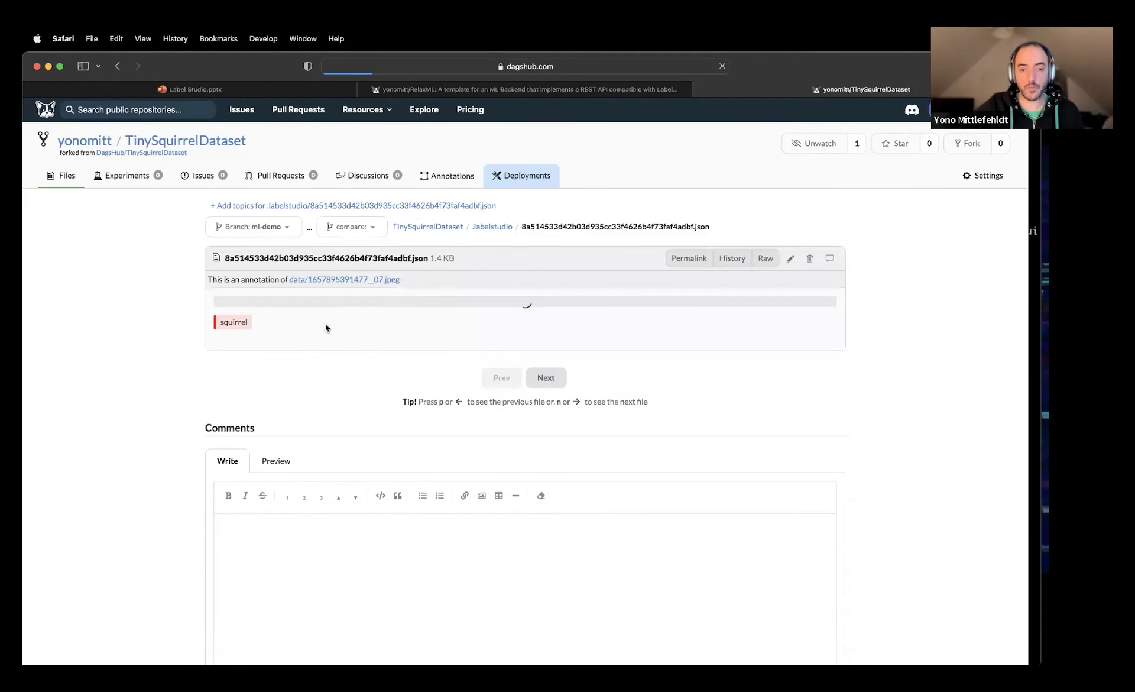
{"action": "scroll", "coordinate": [630, 383], "scroll_direction": "down", "scroll_amount": 4}
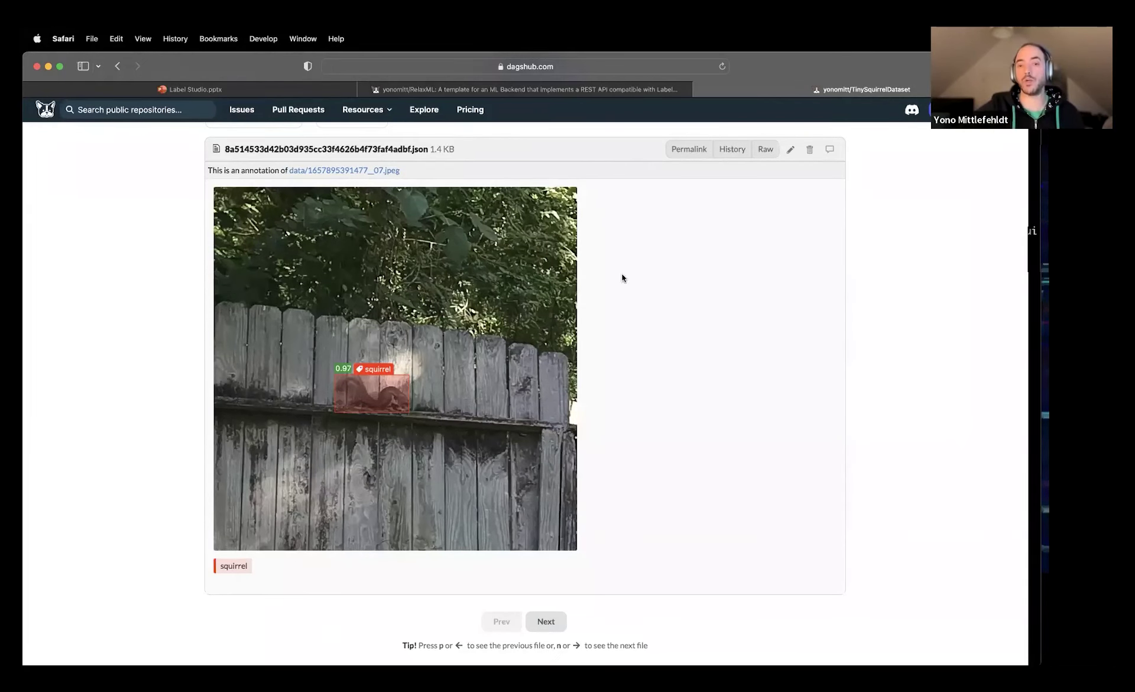
{"action": "scroll", "coordinate": [621, 273], "scroll_direction": "up", "scroll_amount": 2}
{"action": "scroll", "coordinate": [496, 220], "scroll_direction": "down", "scroll_amount": 12}
{"action": "left_click", "coordinate": [553, 371]}
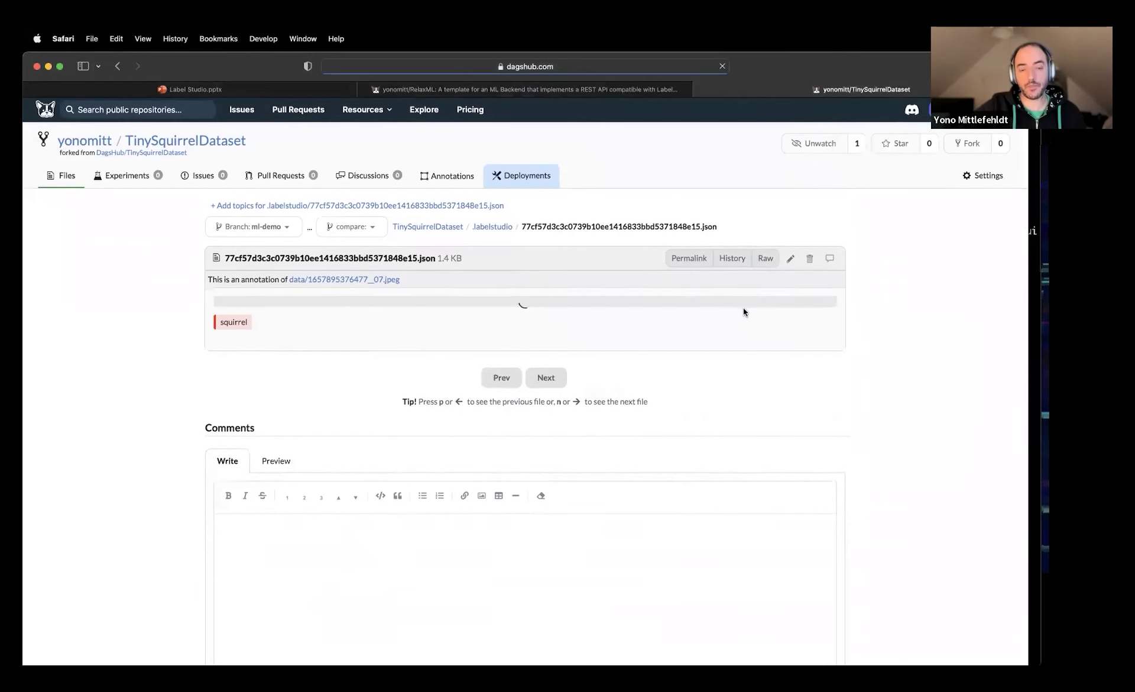
{"action": "scroll", "coordinate": [744, 312], "scroll_direction": "down", "scroll_amount": 4}
{"action": "scroll", "coordinate": [743, 312], "scroll_direction": "down", "scroll_amount": 3}
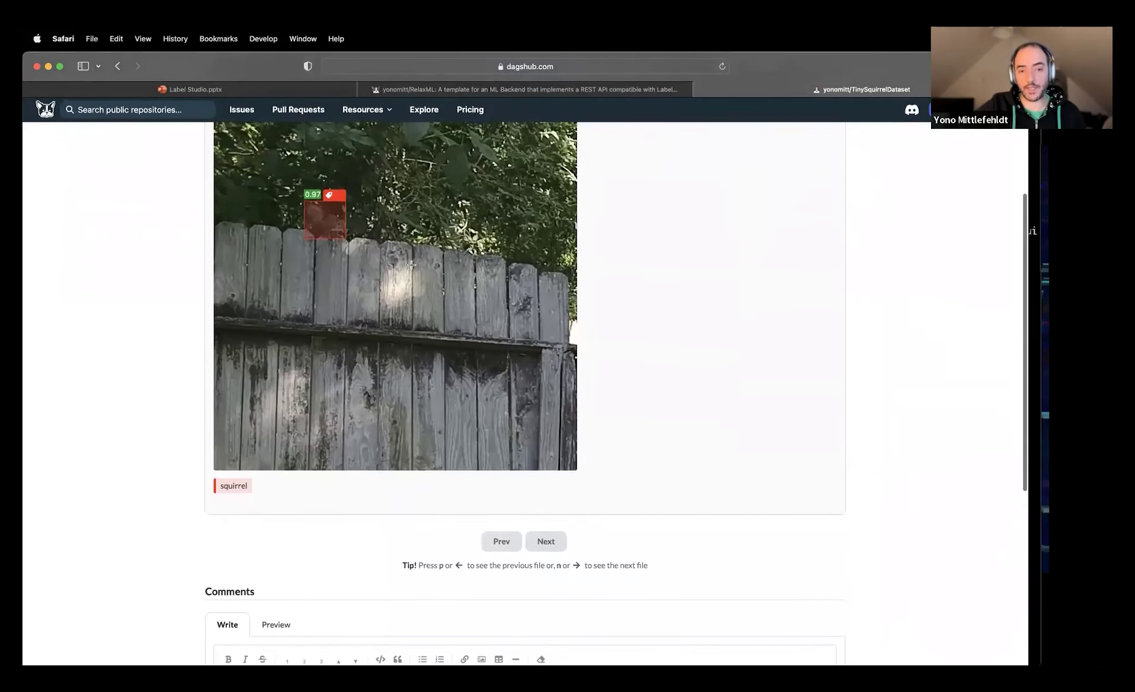
{"action": "left_click", "coordinate": [545, 540]}
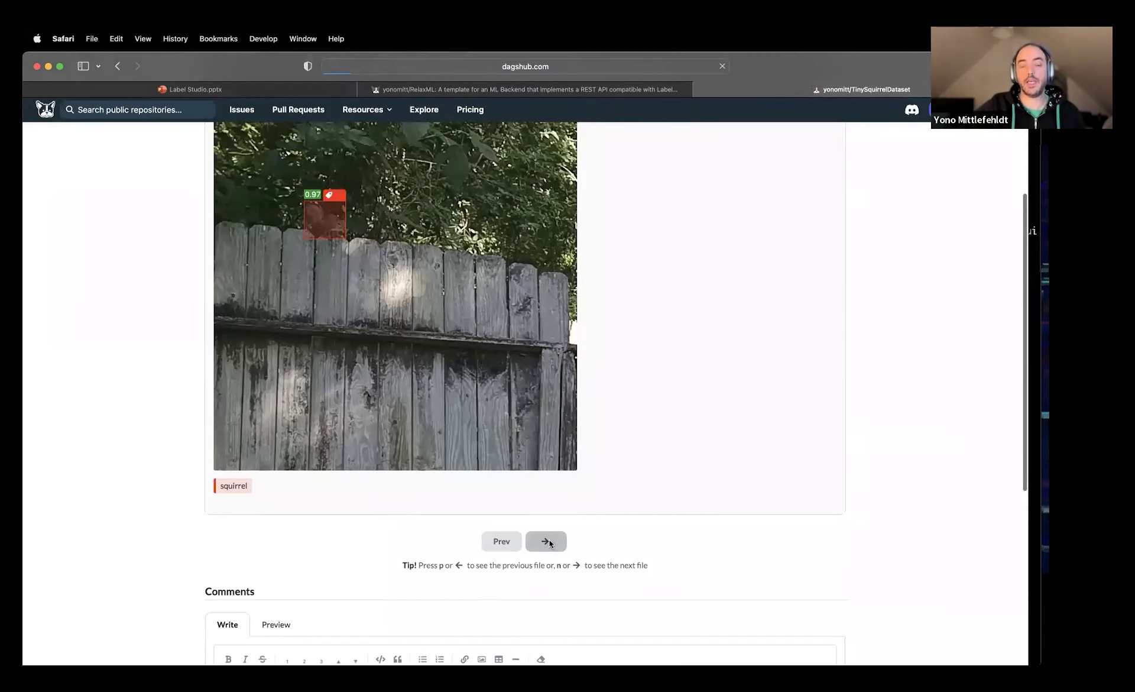
{"action": "scroll", "coordinate": [839, 463], "scroll_direction": "down", "scroll_amount": 5}
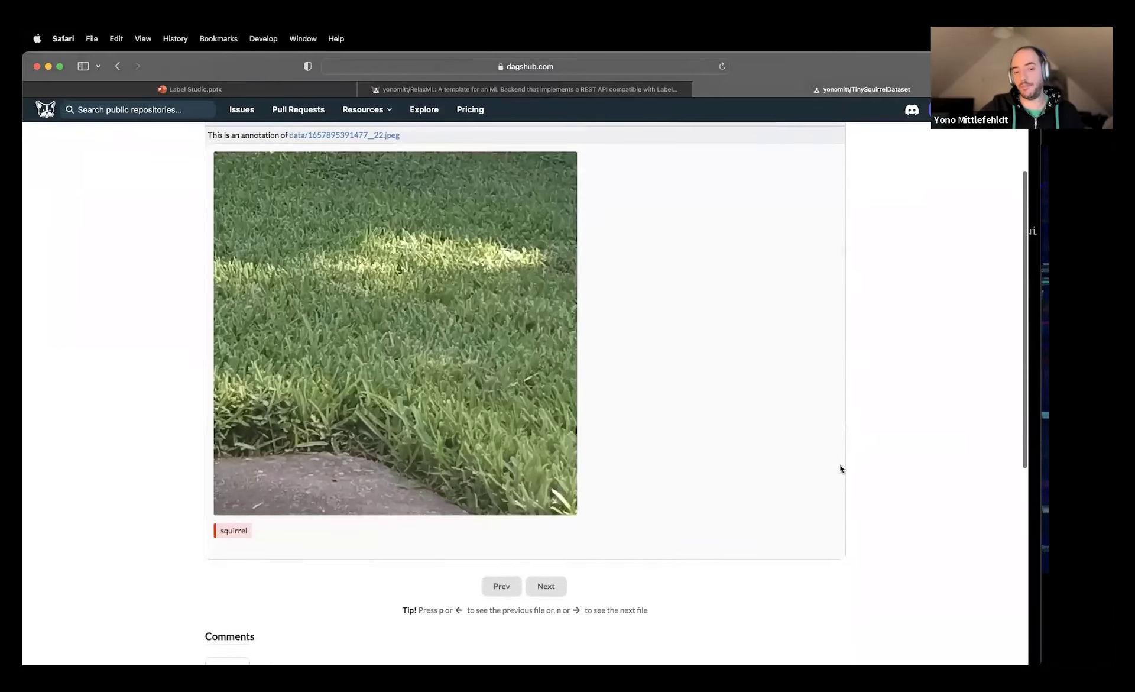
{"action": "scroll", "coordinate": [841, 467], "scroll_direction": "up", "scroll_amount": 3}
{"action": "scroll", "coordinate": [839, 467], "scroll_direction": "up", "scroll_amount": 3}
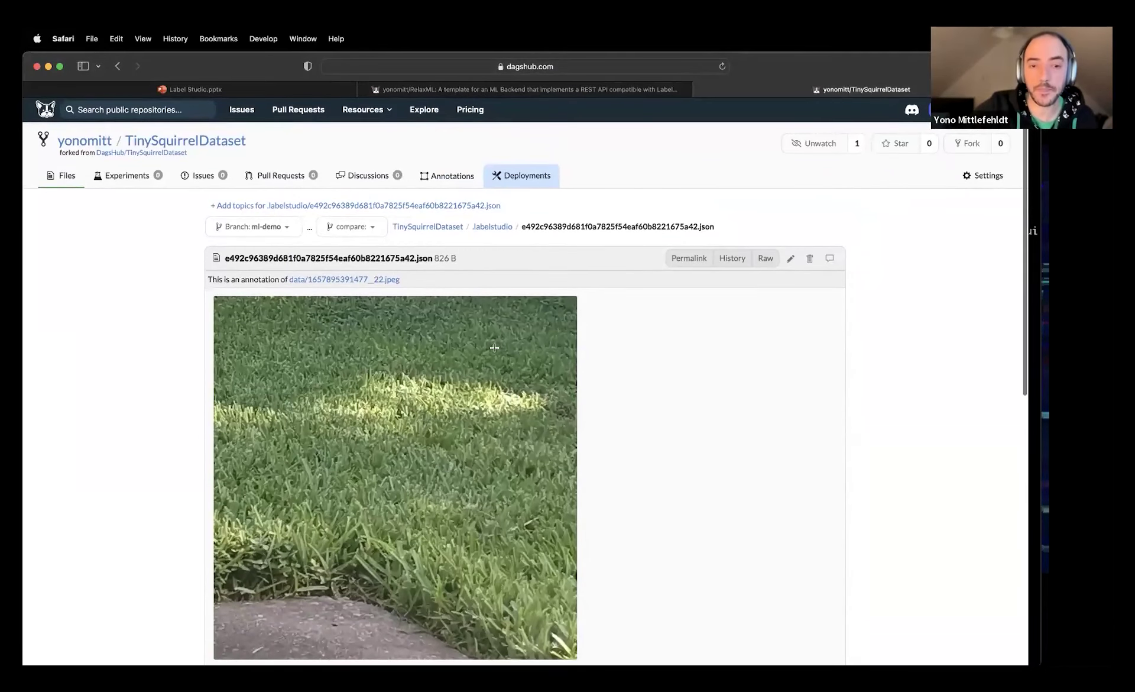
Open the repository's data folder and look through the image list for files marked as annotated
{"action": "left_click", "coordinate": [440, 226]}
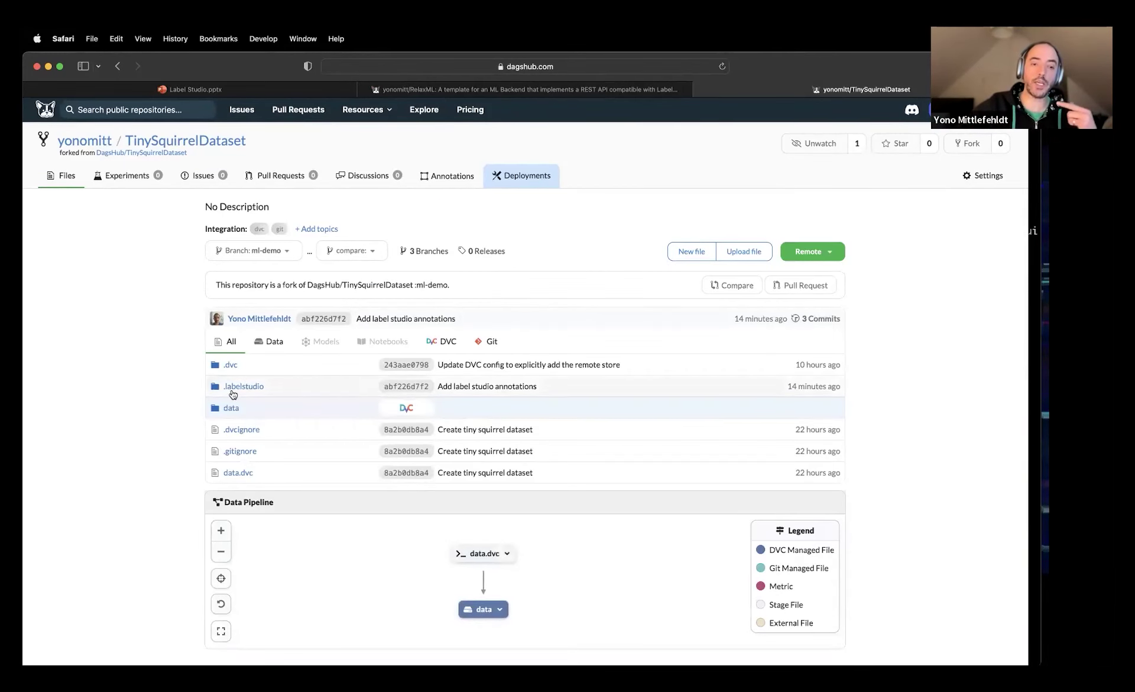
{"action": "left_click", "coordinate": [230, 409]}
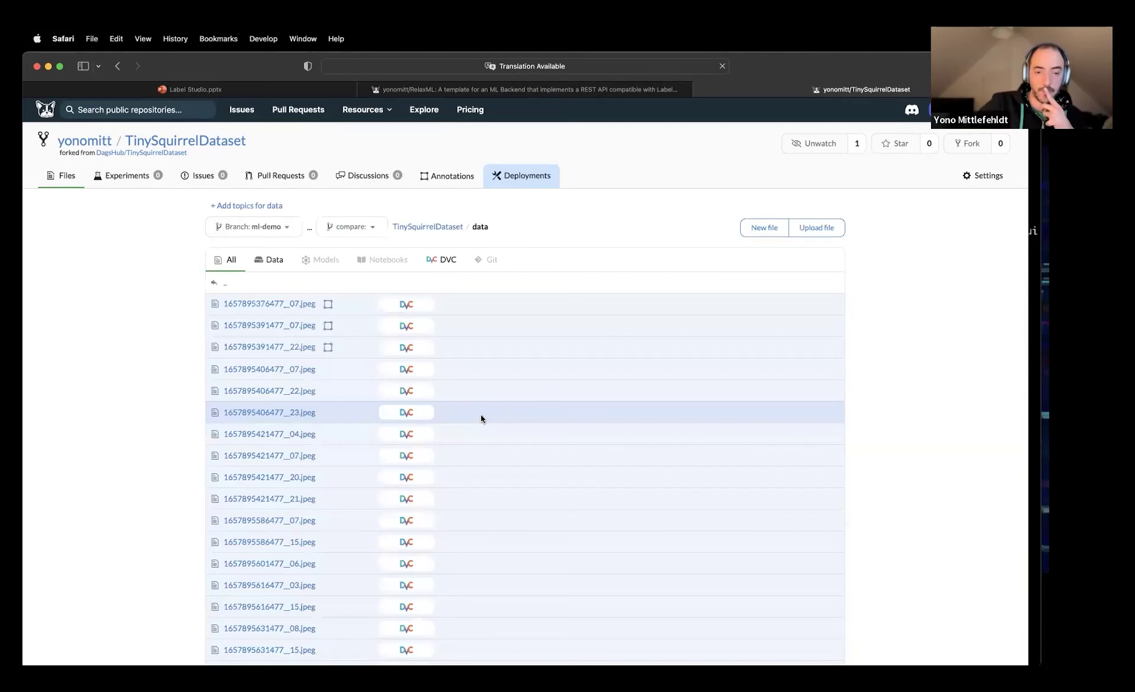
{"action": "scroll", "coordinate": [481, 414], "scroll_direction": "down", "scroll_amount": 2}
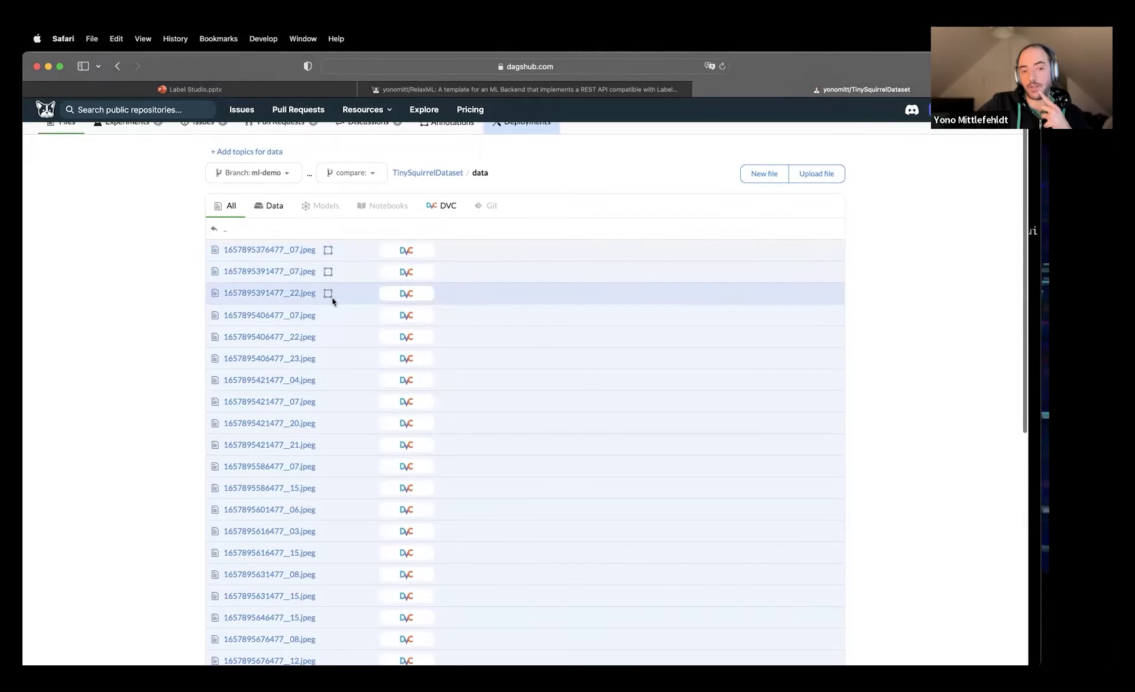
{"action": "scroll", "coordinate": [346, 329], "scroll_direction": "down", "scroll_amount": 4}
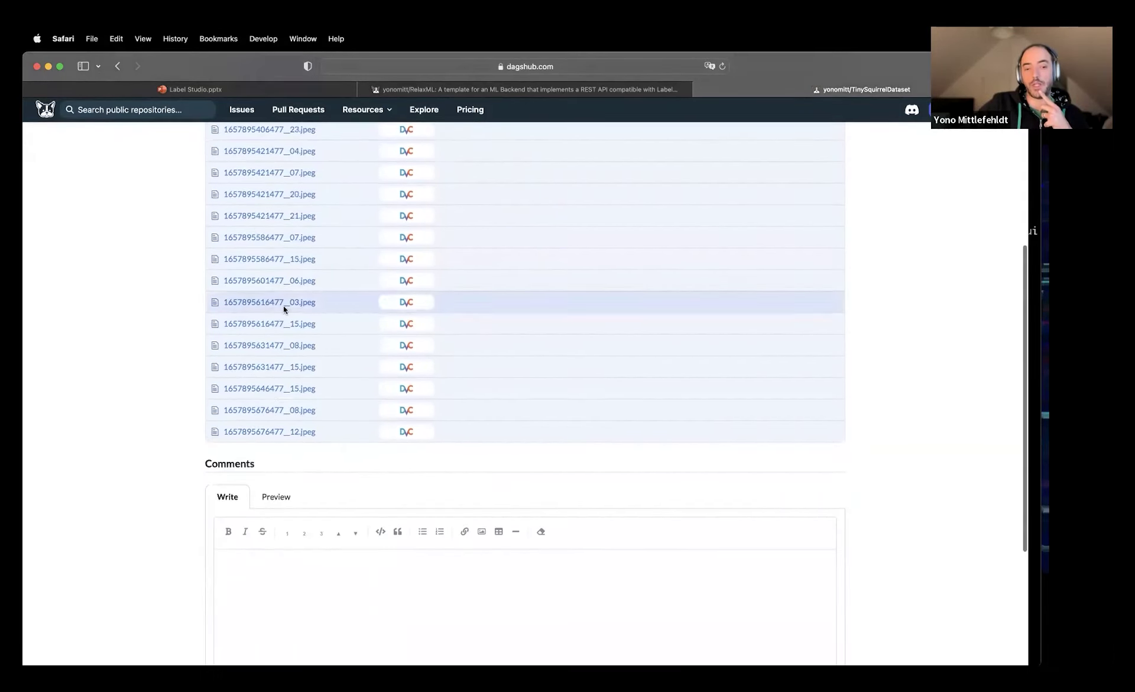
{"action": "scroll", "coordinate": [301, 261], "scroll_direction": "up", "scroll_amount": 4}
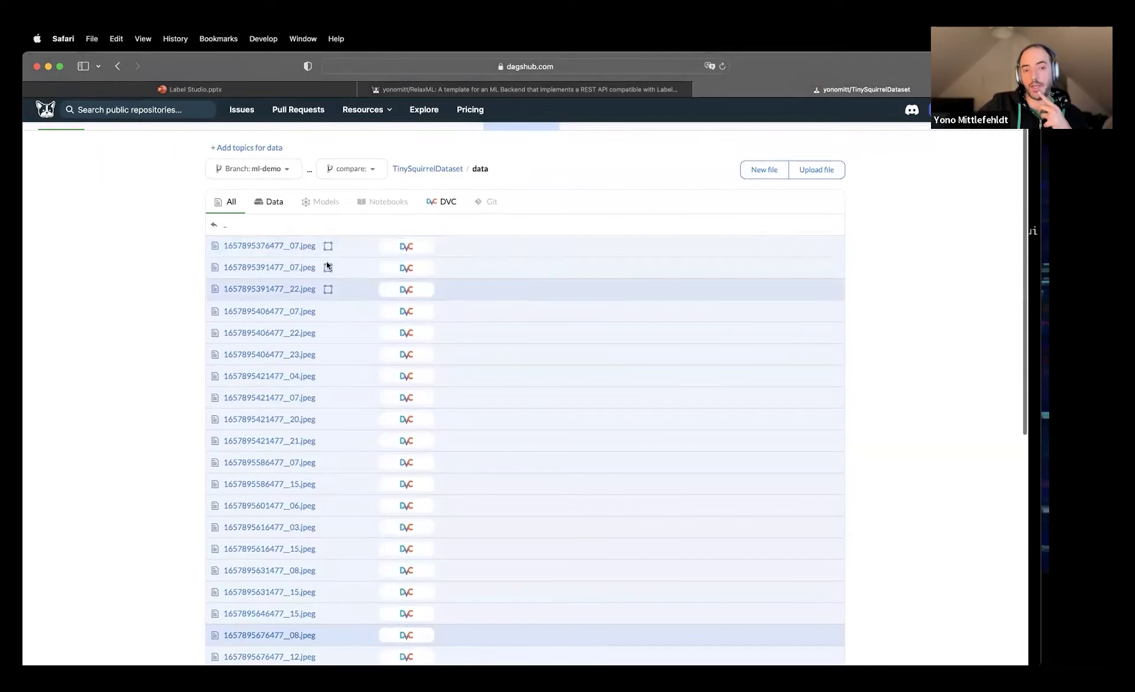
{"action": "left_click", "coordinate": [289, 244]}
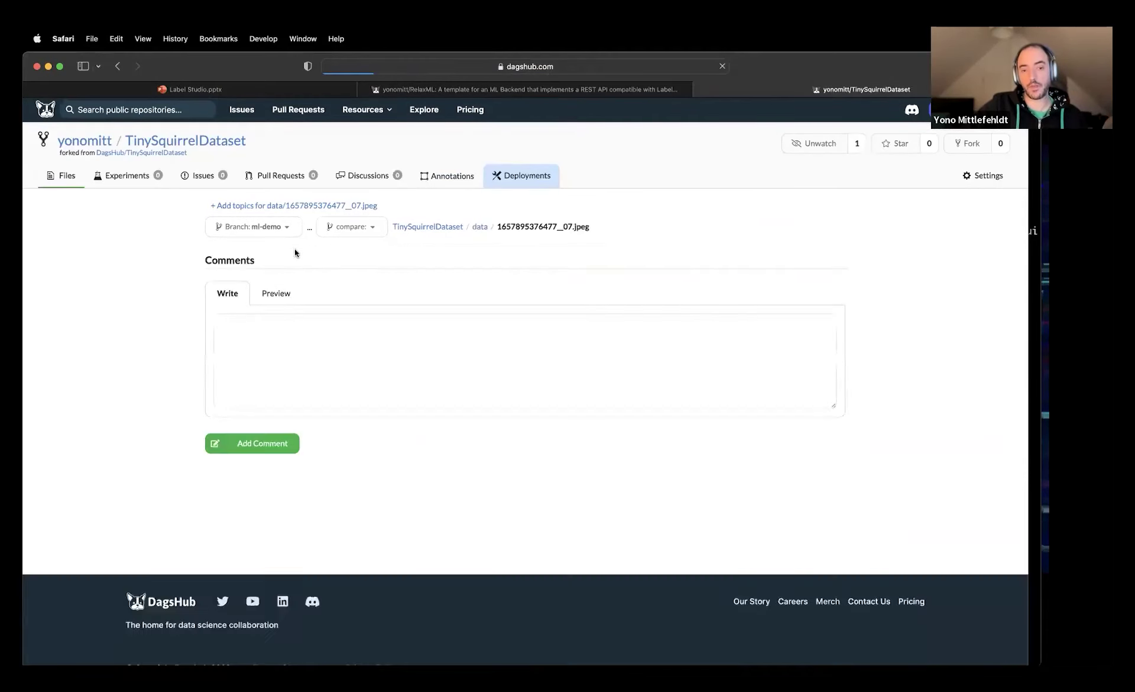
{"action": "scroll", "coordinate": [603, 362], "scroll_direction": "down", "scroll_amount": 3}
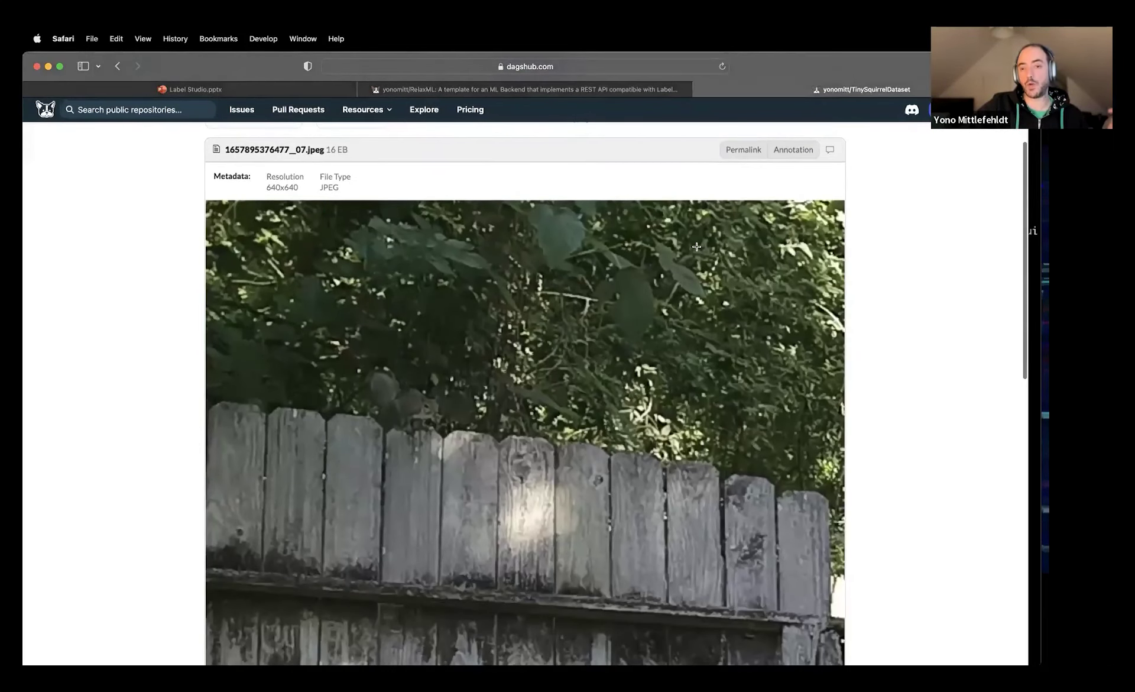
{"action": "scroll", "coordinate": [784, 162], "scroll_direction": "up", "scroll_amount": 1}
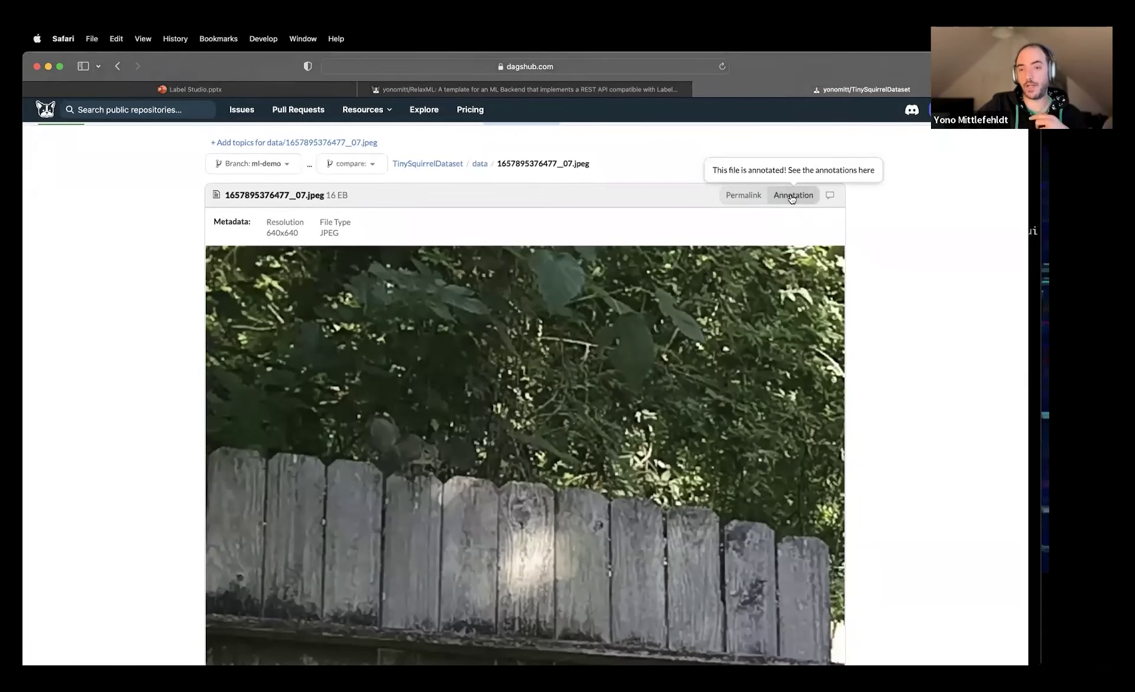
{"action": "left_click", "coordinate": [792, 195]}
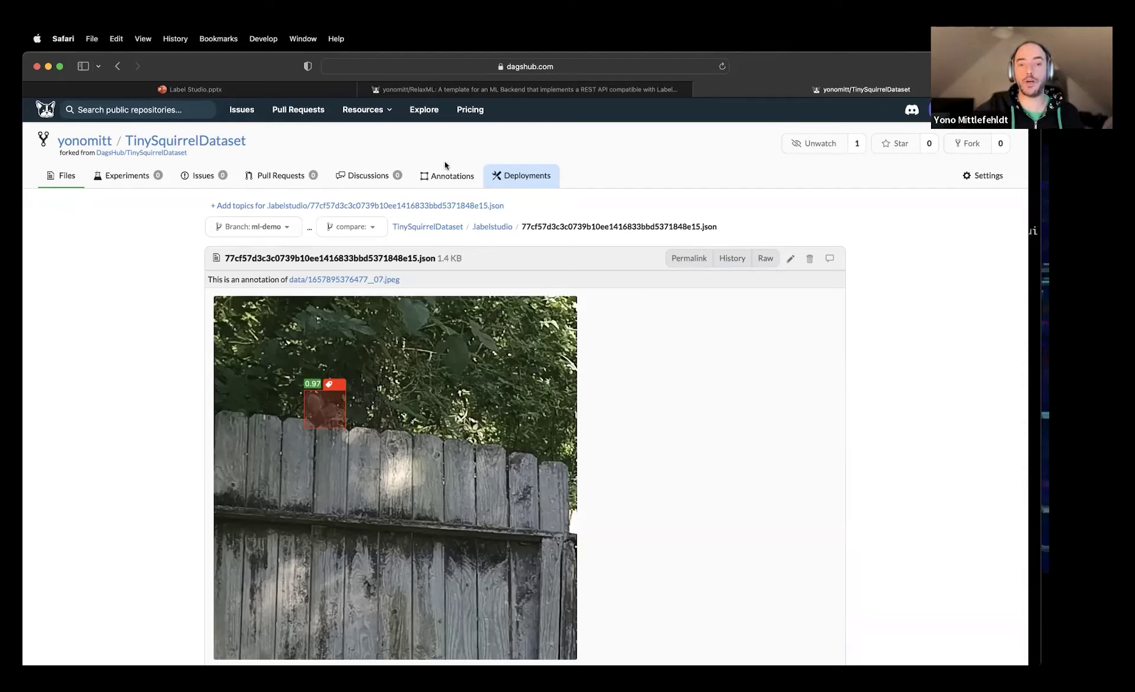
Create an annotation project named demo that commits its annotations to a new branch my-cool-demo based on main
{"action": "left_click", "coordinate": [443, 178]}
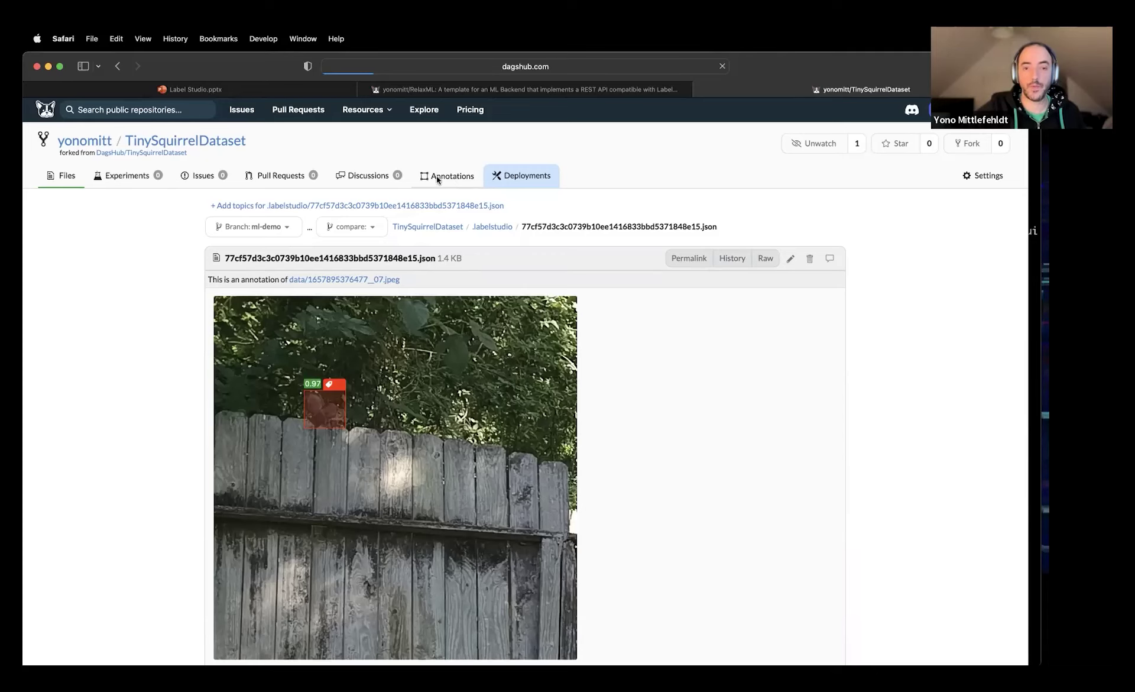
{"action": "left_click", "coordinate": [370, 176]}
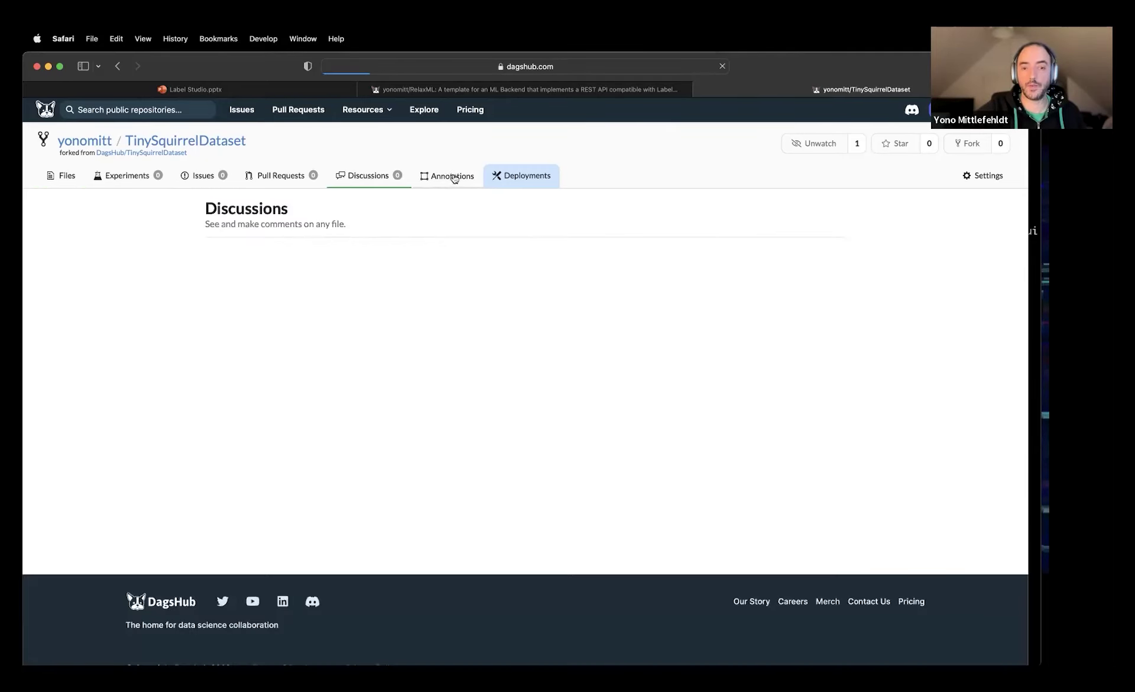
{"action": "left_click", "coordinate": [452, 176]}
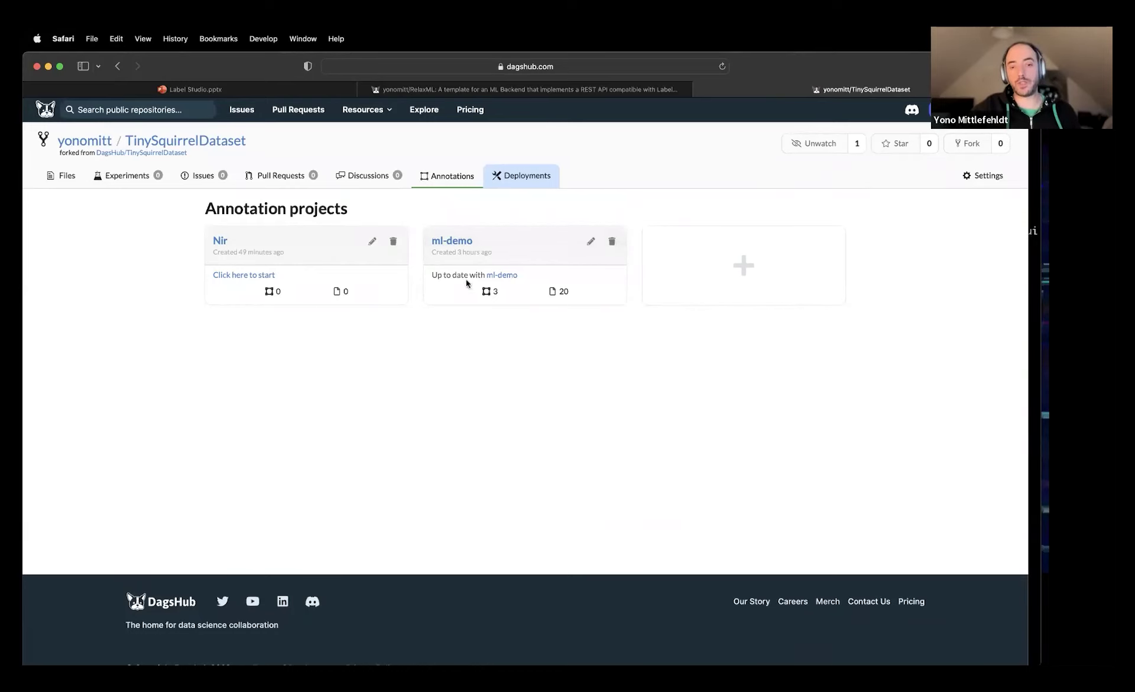
{"action": "left_click", "coordinate": [747, 265]}
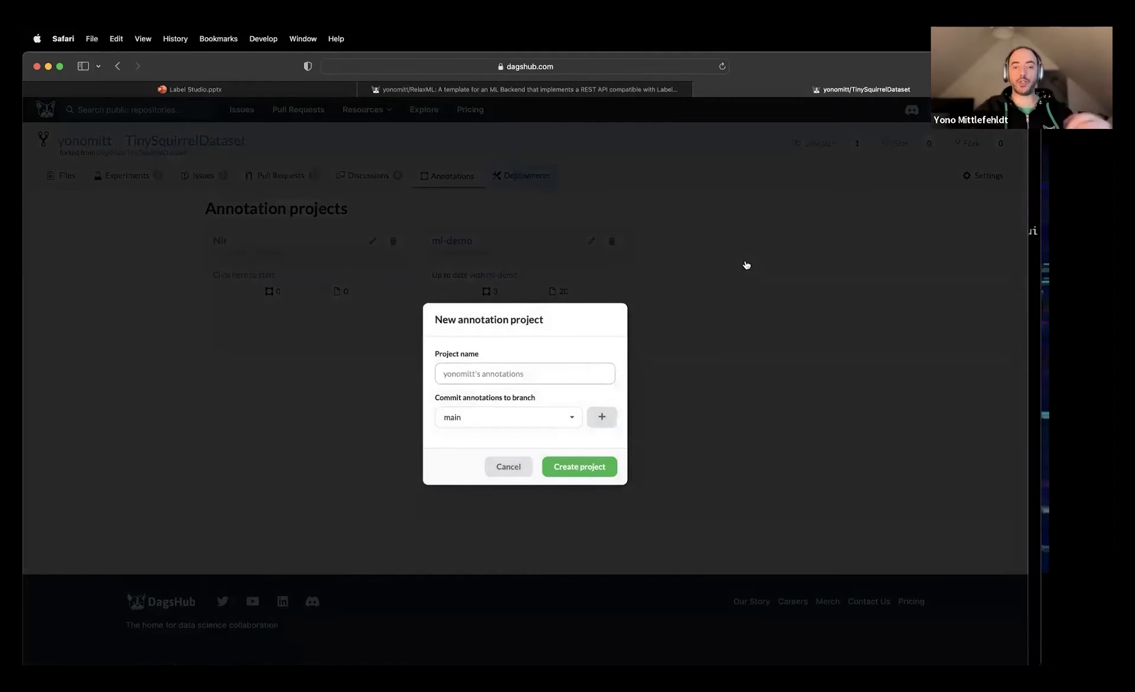
{"action": "type", "text": "demo"}
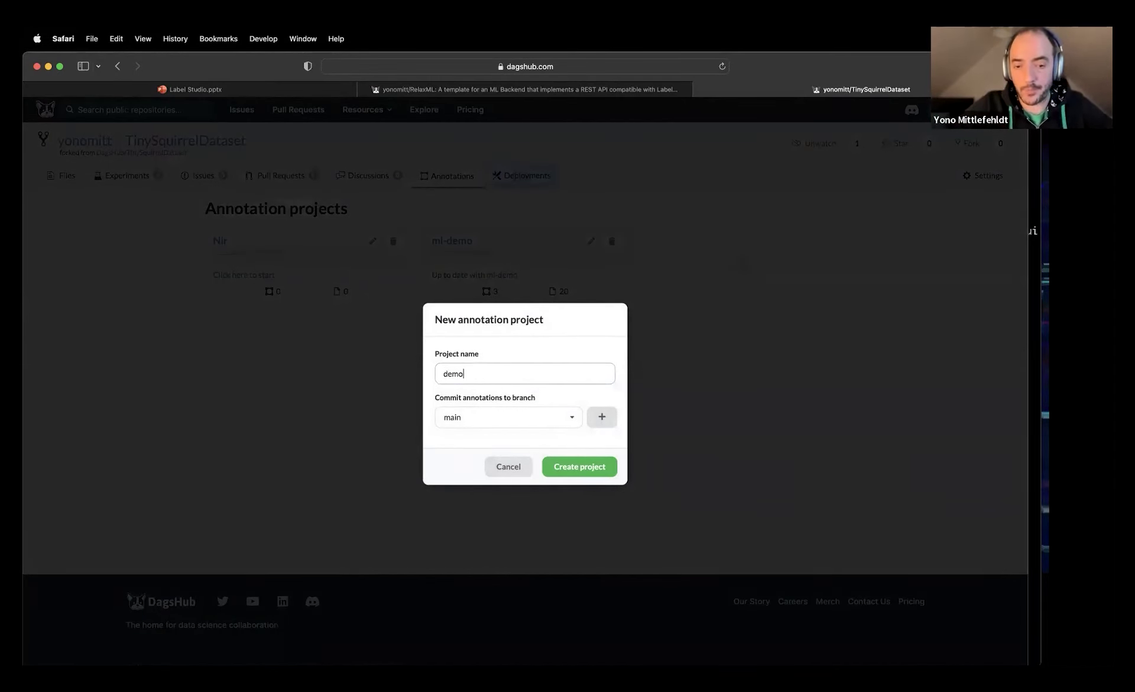
{"action": "left_click", "coordinate": [595, 422]}
{"action": "left_click", "coordinate": [496, 435]}
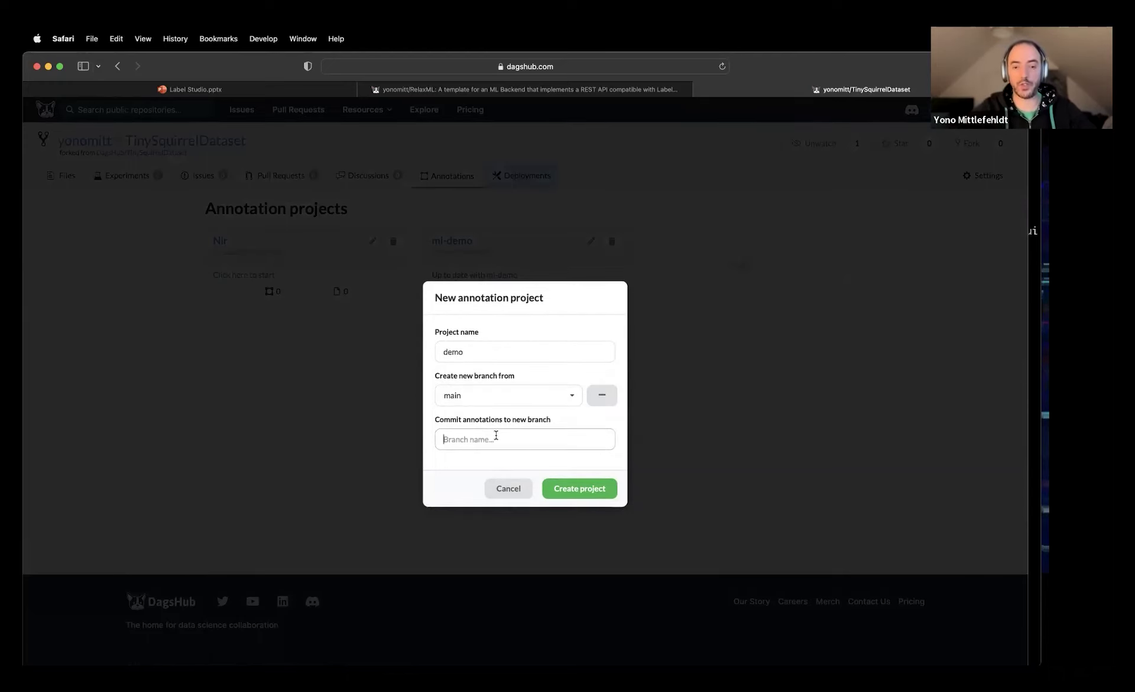
{"action": "type", "text": "my-cool-"}
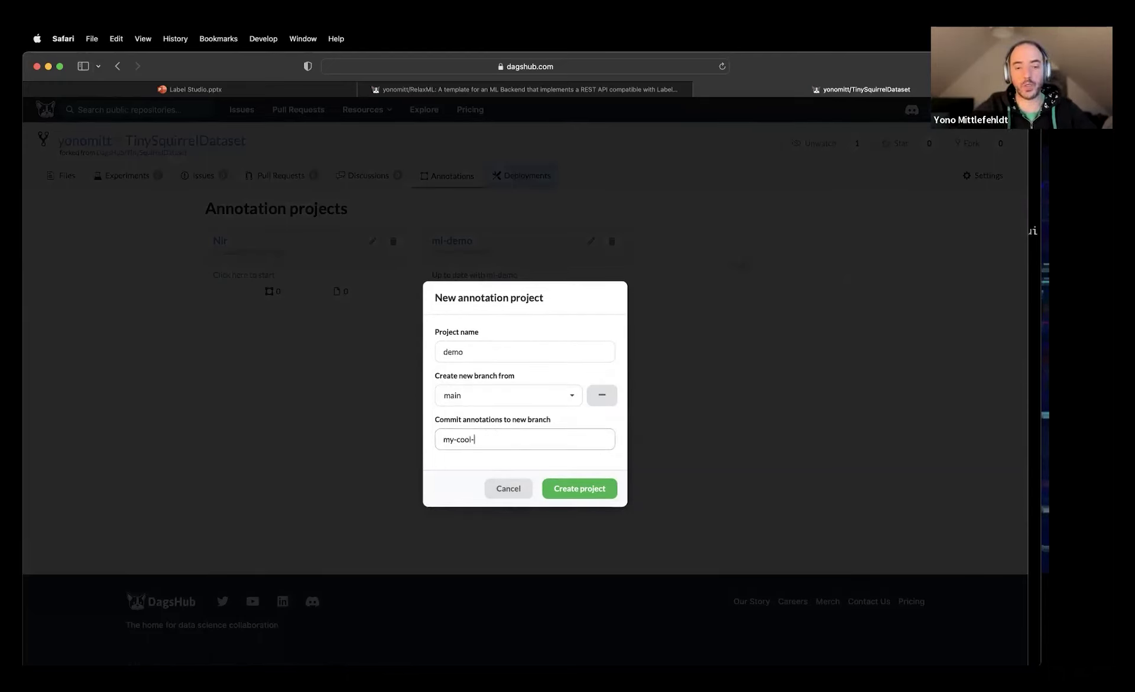
{"action": "type", "text": "demop"}
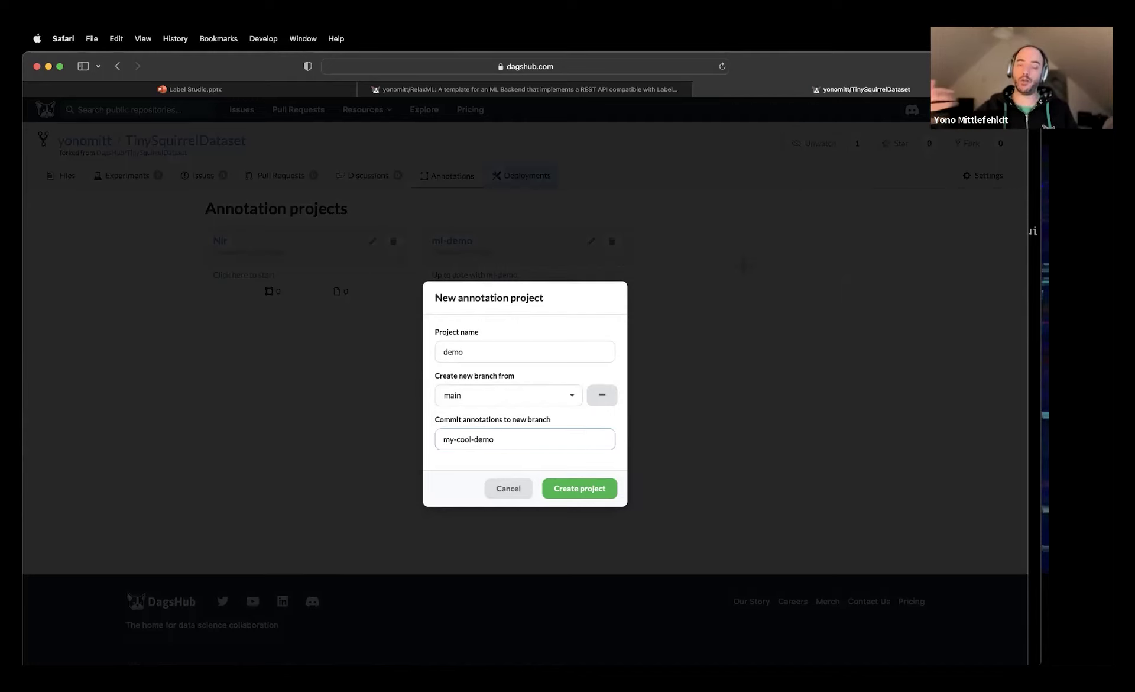
{"action": "left_click", "coordinate": [592, 491]}
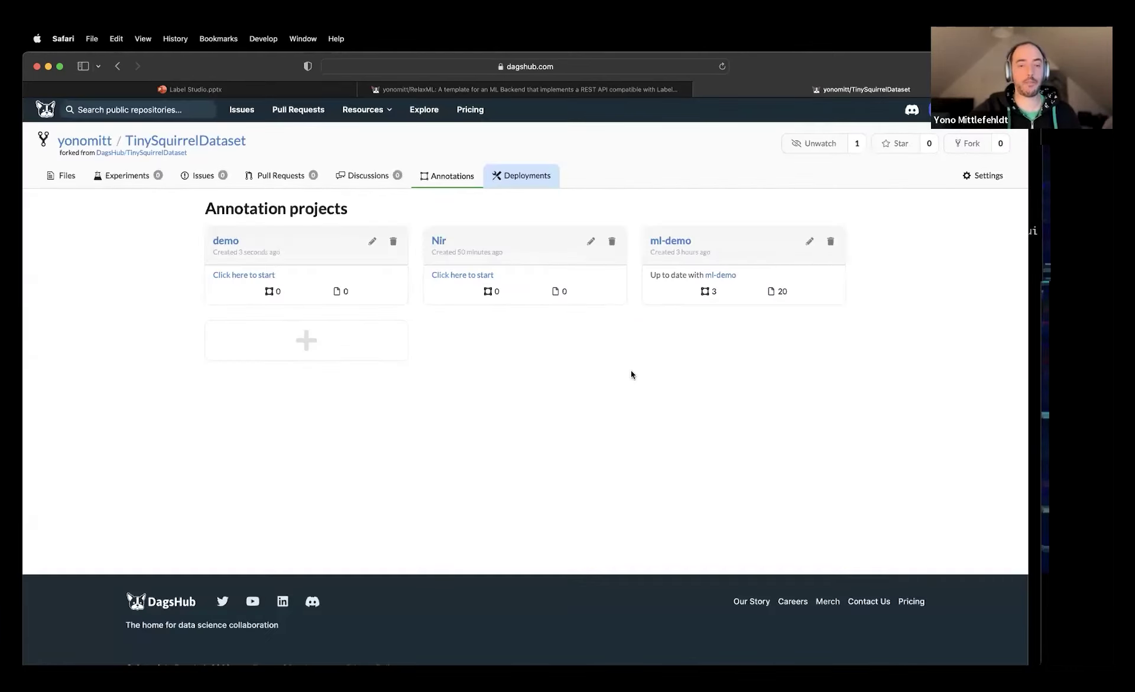
Open the demo project and load the Semantic Segmentation with Polygons template into its labeling interface
{"action": "left_click", "coordinate": [241, 274]}
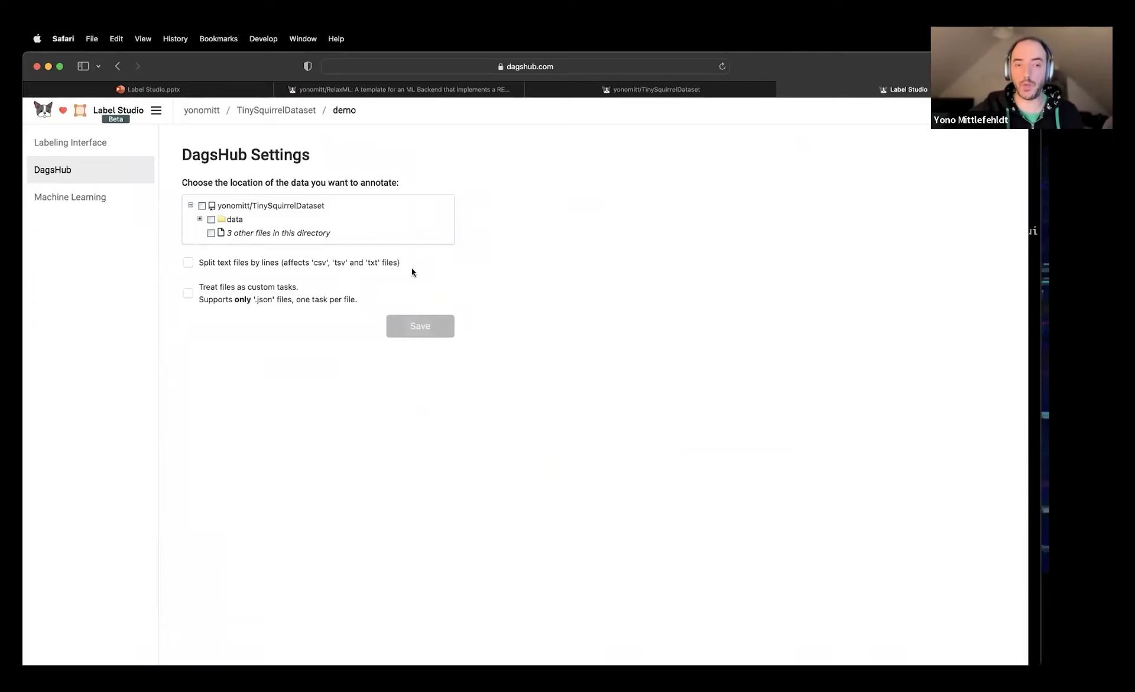
{"action": "left_click", "coordinate": [83, 143]}
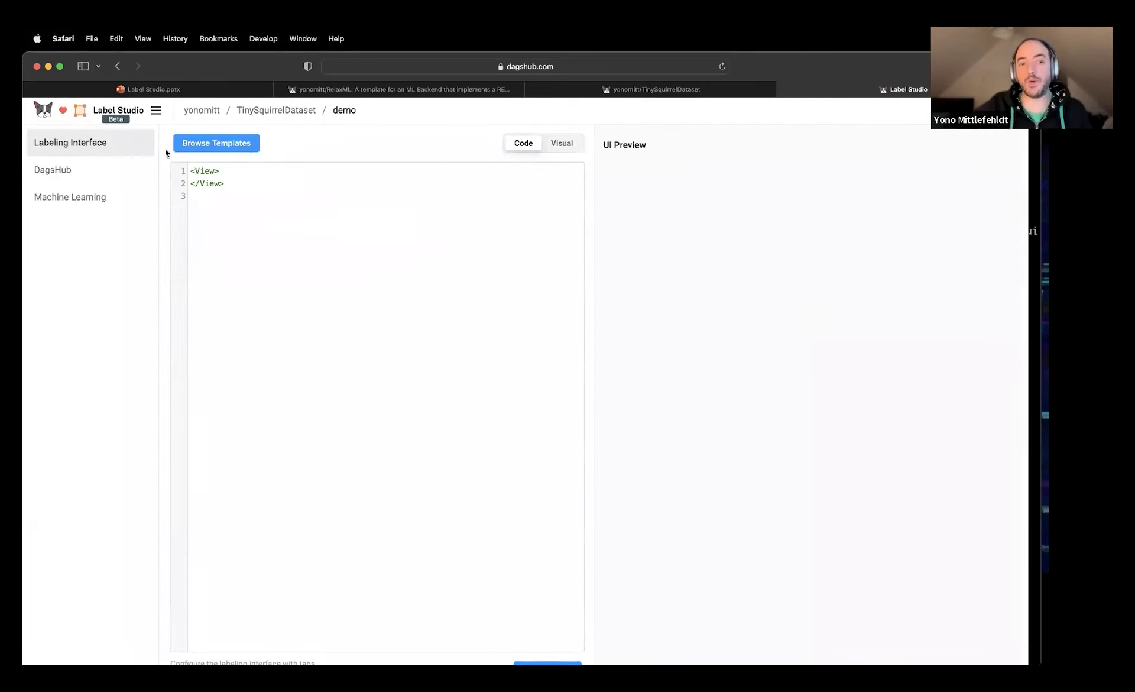
{"action": "left_click", "coordinate": [195, 140]}
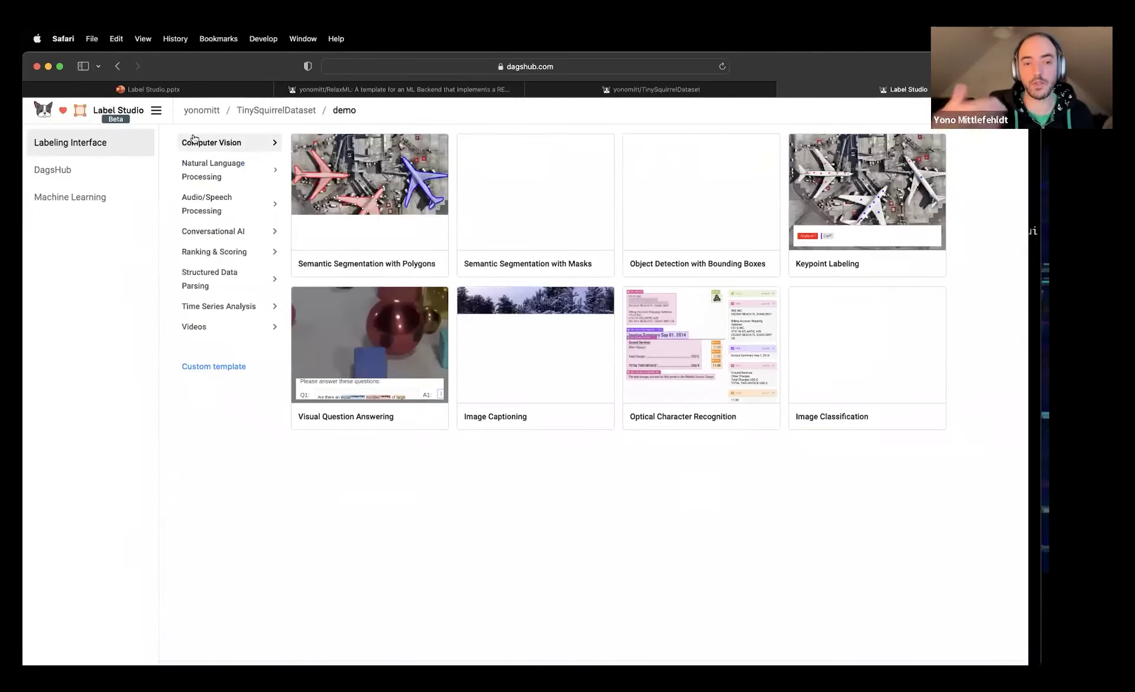
{"action": "left_click", "coordinate": [381, 185]}
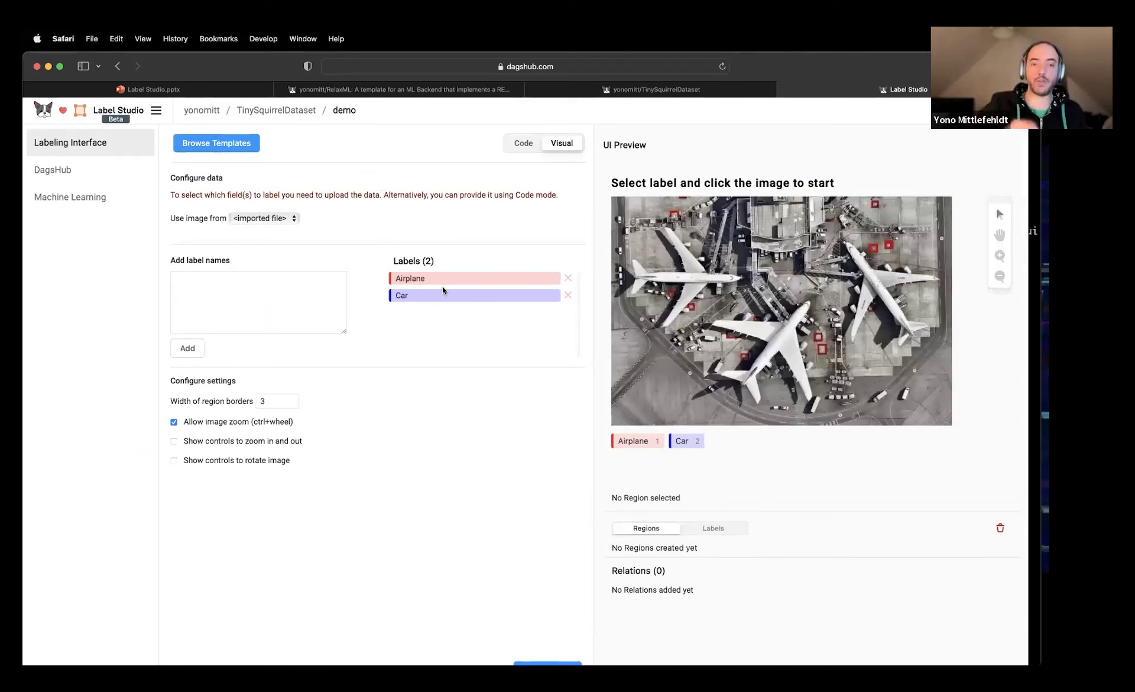
Replace the template's Airplane and Car labels with a single label named squirrel
{"action": "left_click", "coordinate": [568, 278]}
{"action": "left_click", "coordinate": [568, 277]}
{"action": "left_click", "coordinate": [253, 318]}
{"action": "type", "text": "squirrel"}
{"action": "key", "text": "BackSpace"}
{"action": "type", "text": "el"}
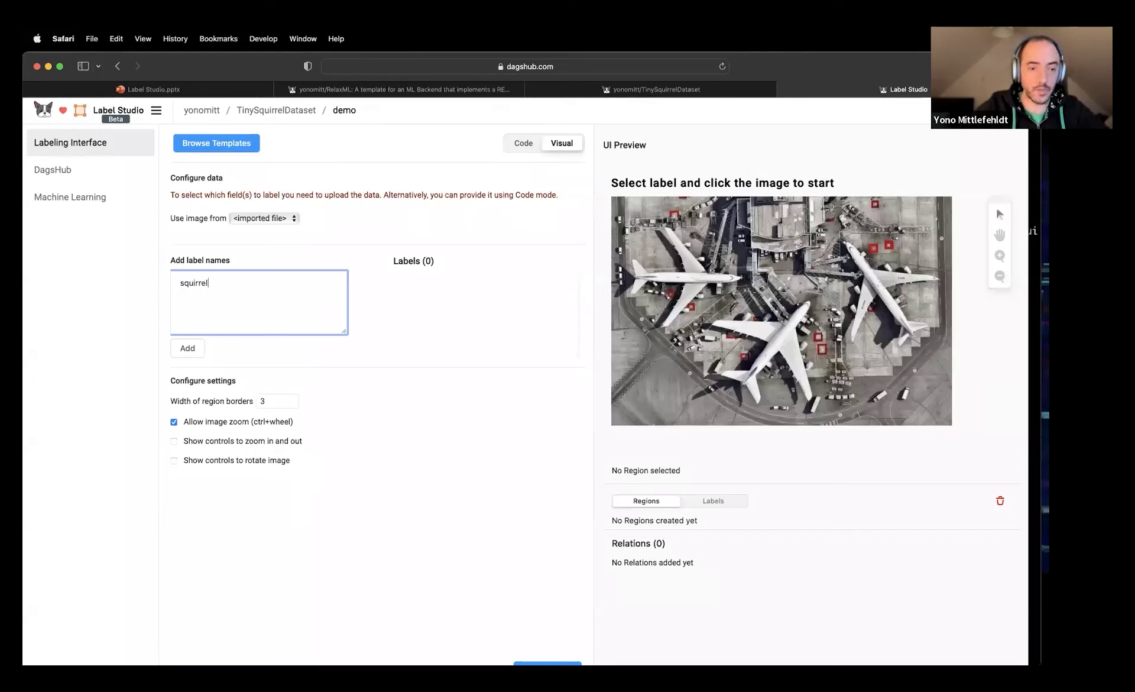
{"action": "left_click", "coordinate": [186, 348]}
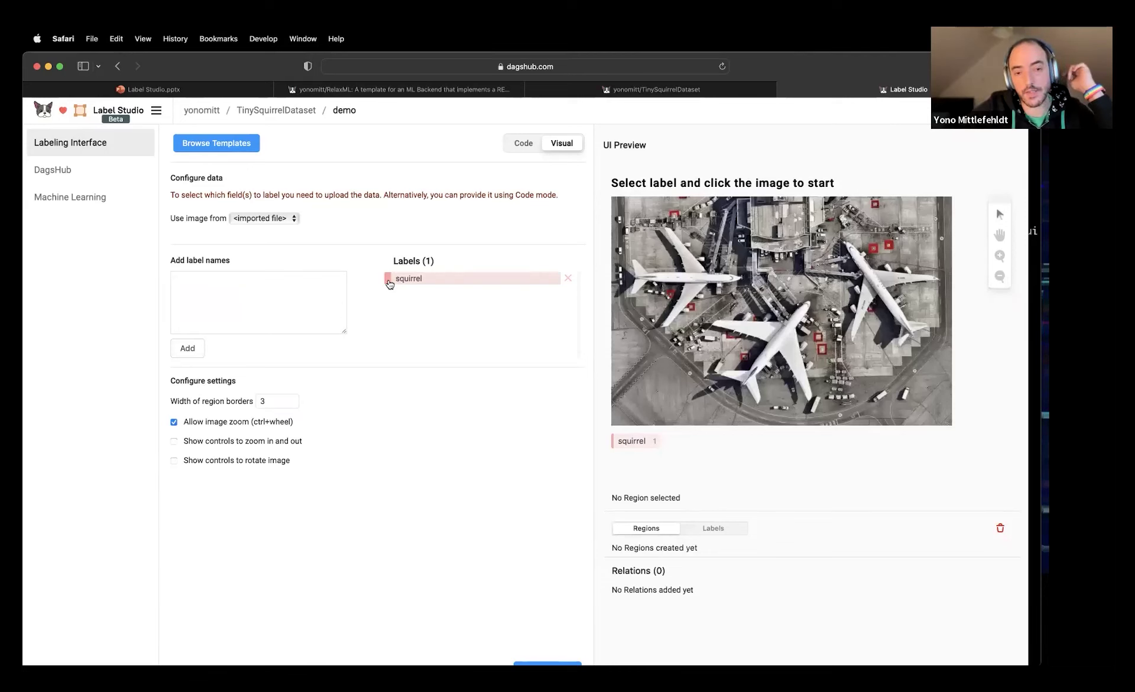
Set the squirrel label's color to blue and enable the controls to zoom in and out of the image
{"action": "left_click", "coordinate": [389, 279]}
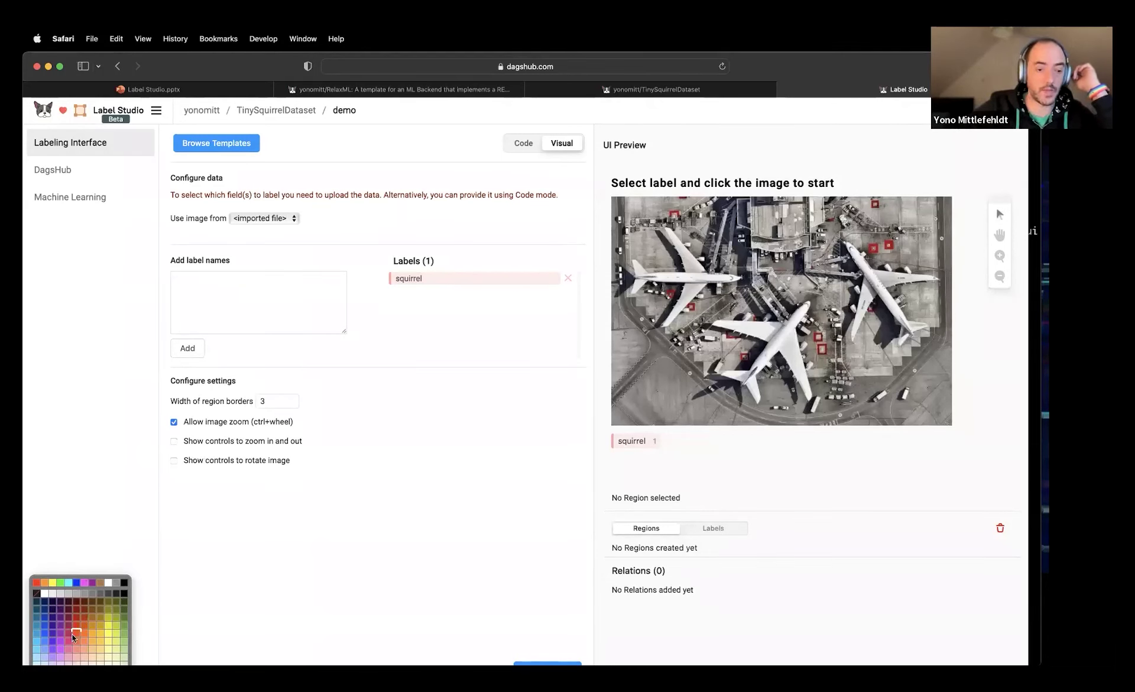
{"action": "left_click", "coordinate": [76, 583]}
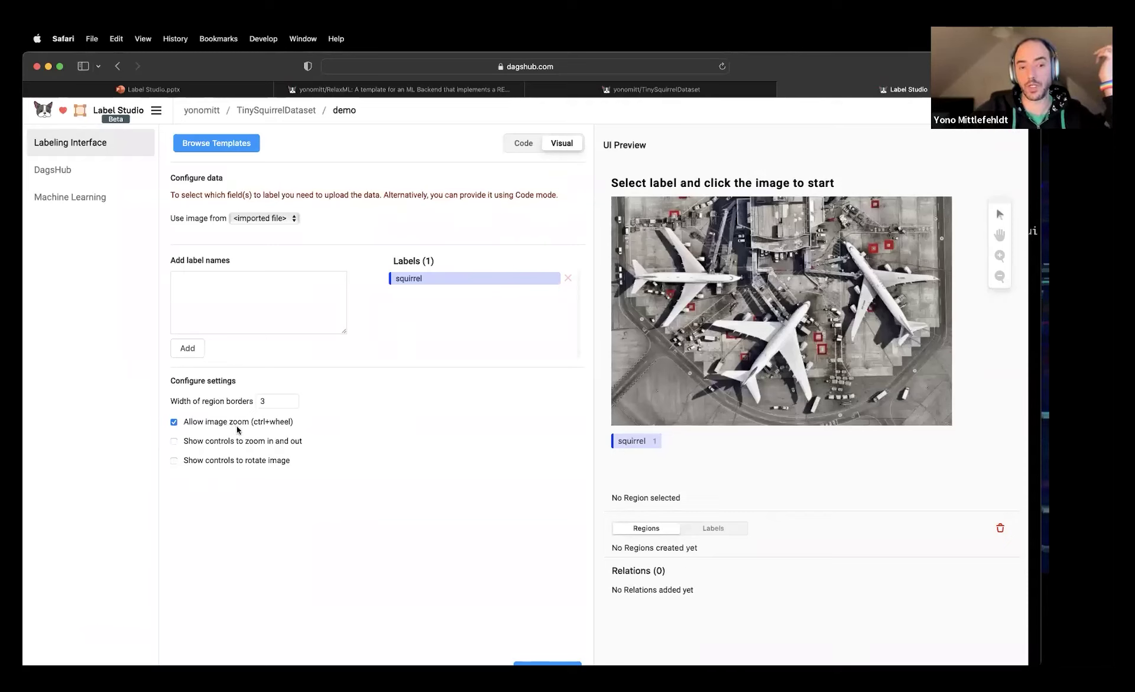
{"action": "left_click", "coordinate": [174, 442]}
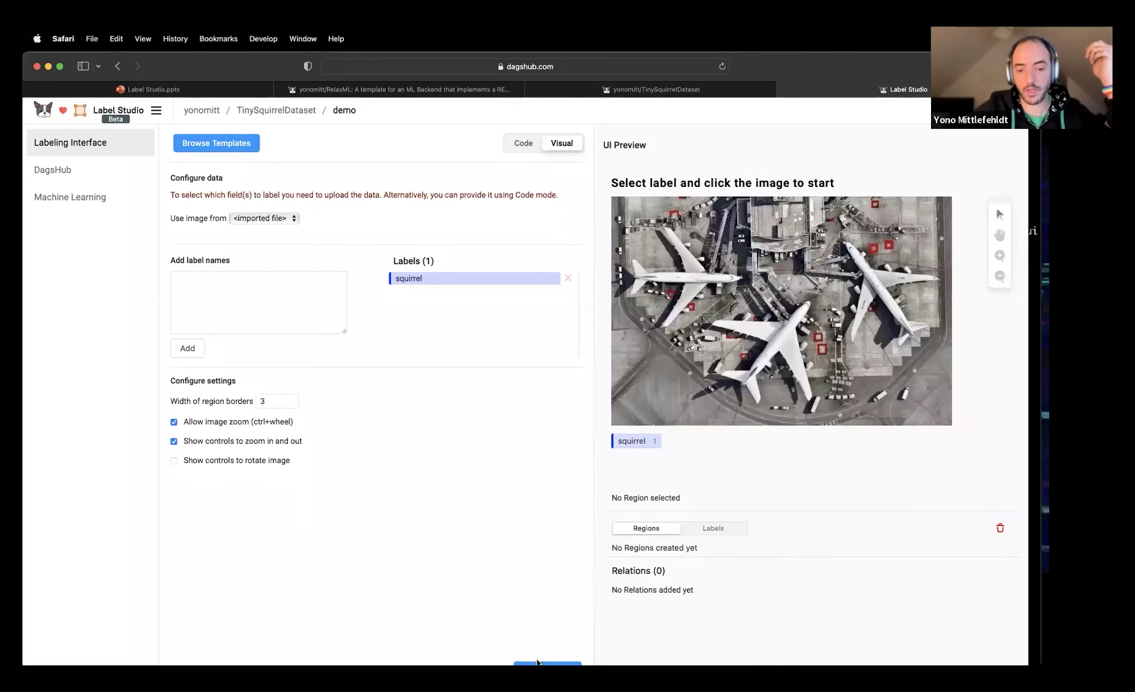
Choose the repository's data folder as the location of the data to annotate and save the DagsHub settings
{"action": "left_click", "coordinate": [52, 172]}
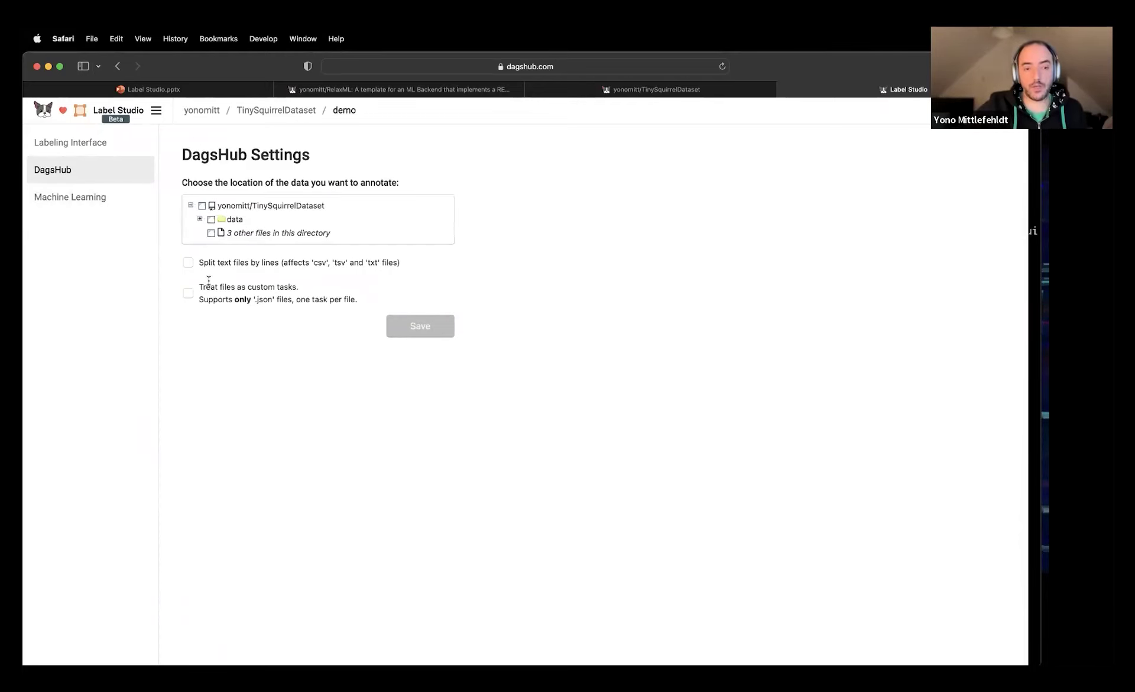
{"action": "left_click", "coordinate": [200, 219]}
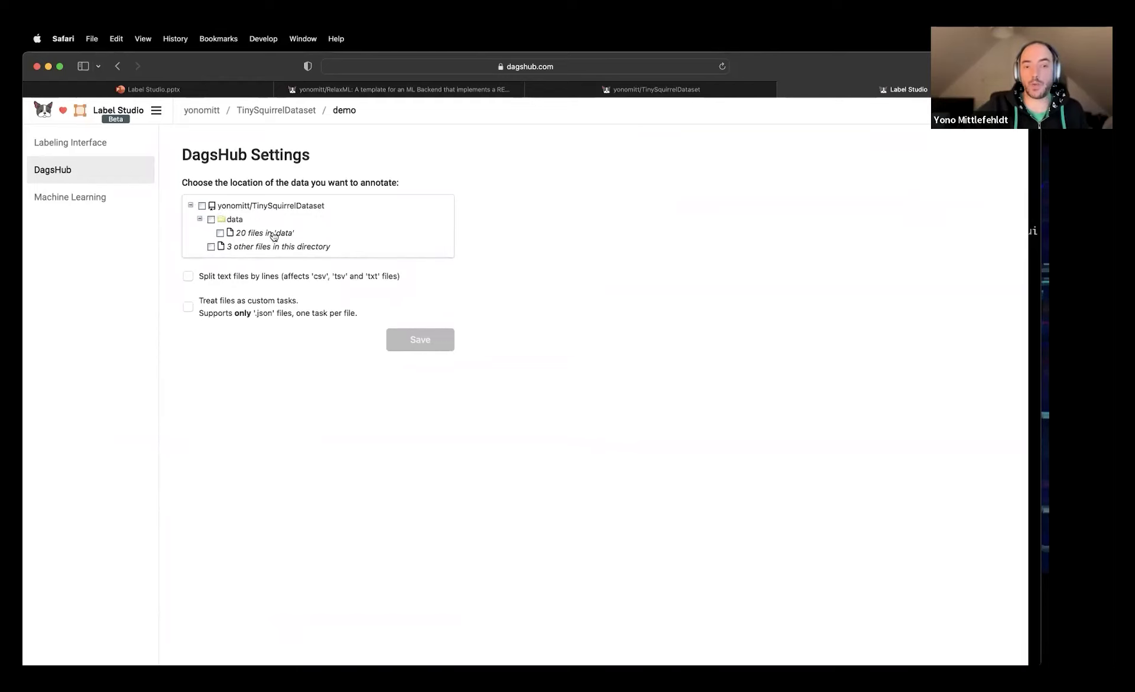
{"action": "left_click", "coordinate": [211, 220]}
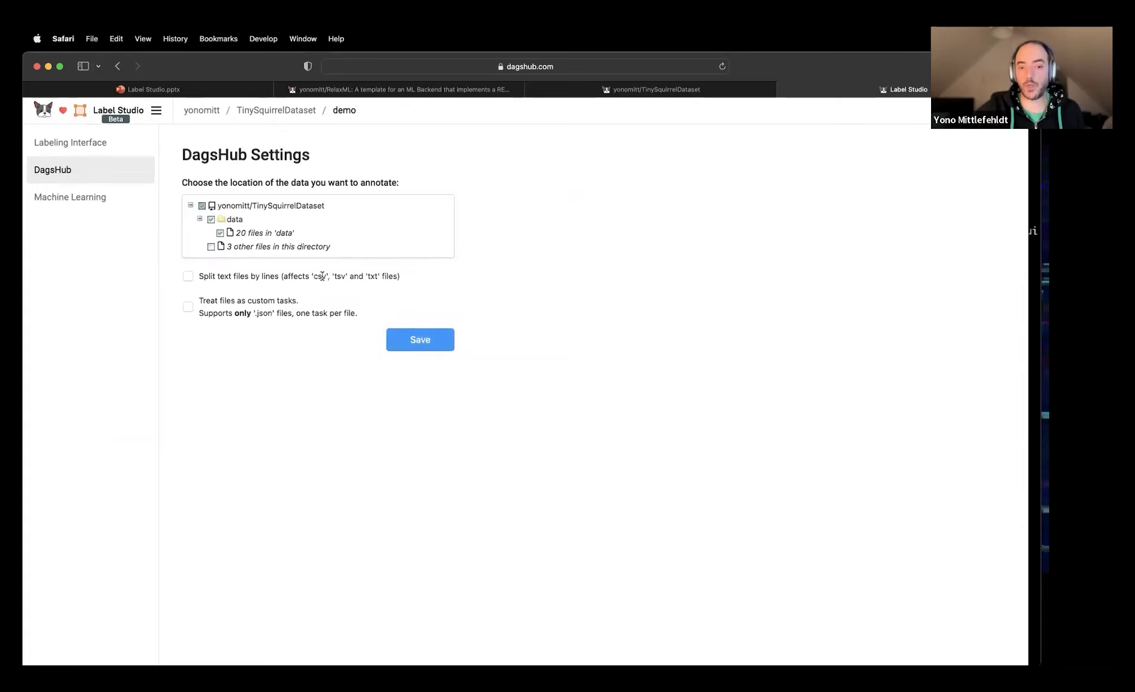
{"action": "left_click", "coordinate": [421, 341]}
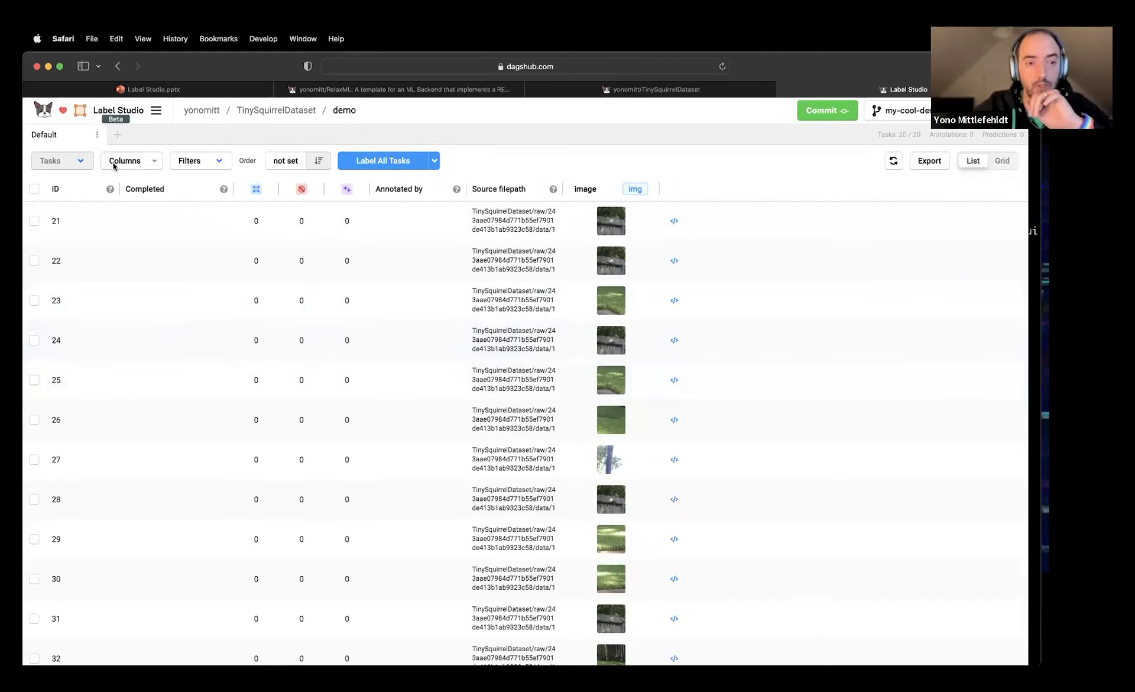
Hide the Predictions and Source filepath columns in the task list and show the Created at column
{"action": "left_click", "coordinate": [158, 159]}
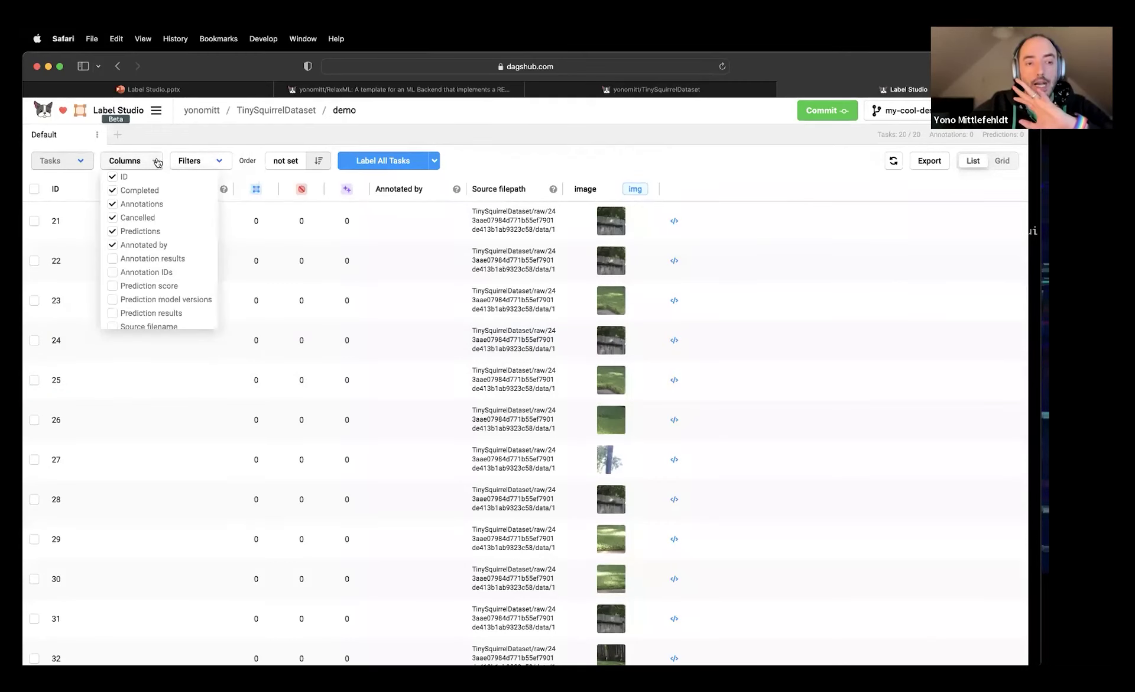
{"action": "scroll", "coordinate": [152, 267], "scroll_direction": "down", "scroll_amount": 3}
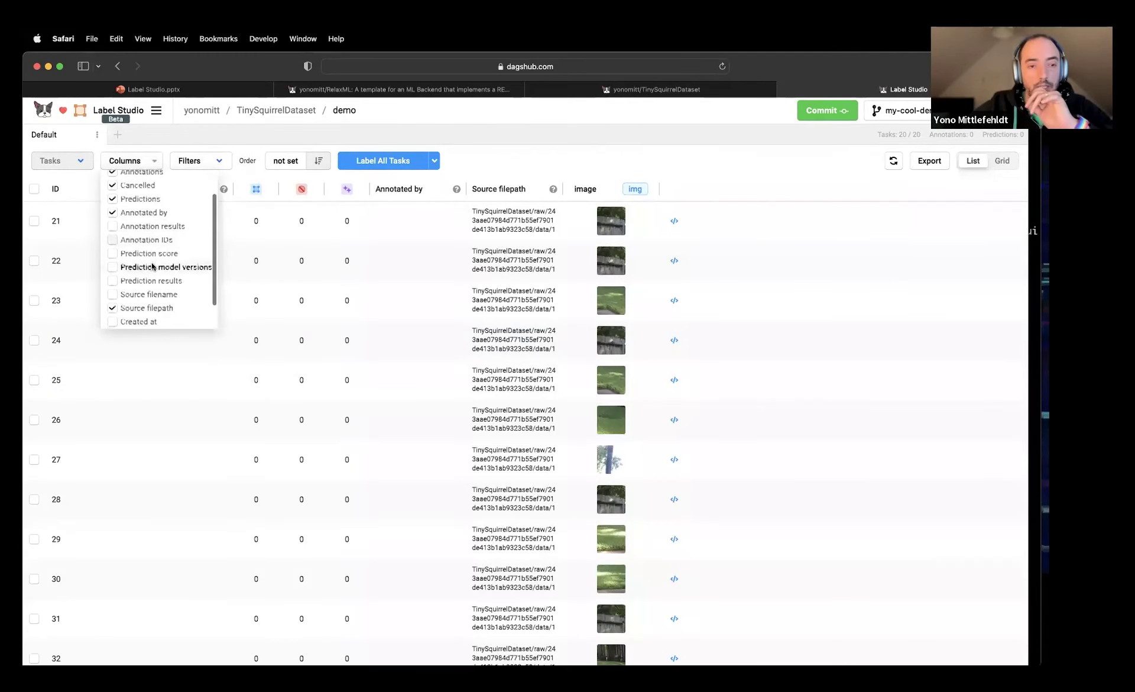
{"action": "scroll", "coordinate": [152, 266], "scroll_direction": "up", "scroll_amount": 1}
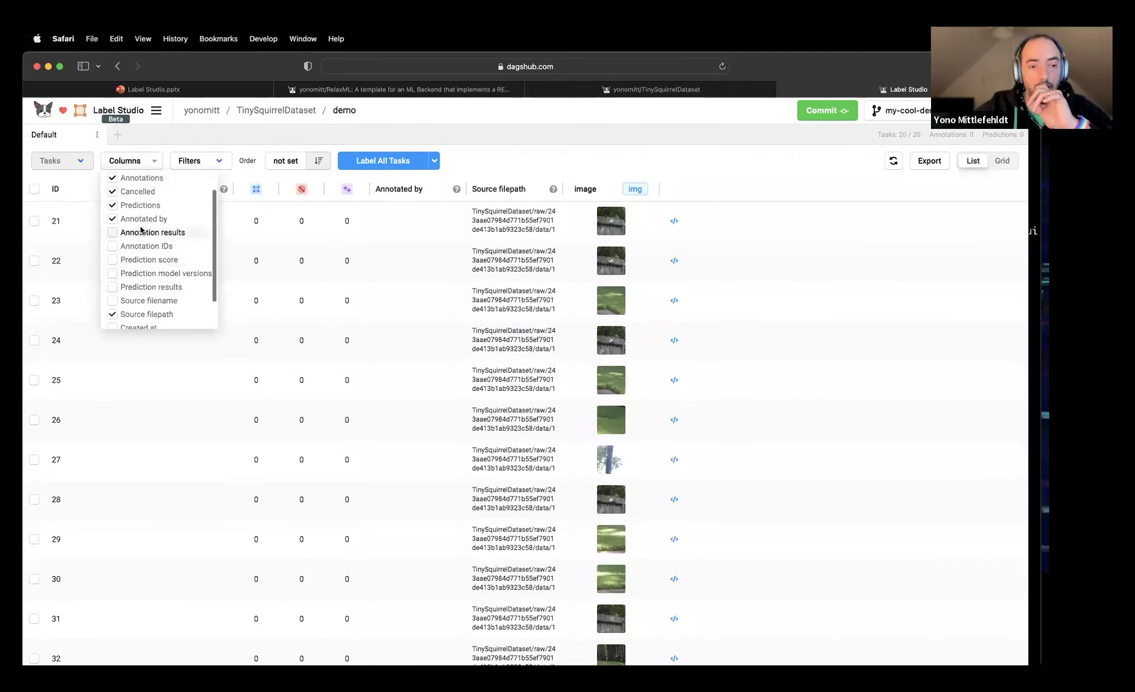
{"action": "scroll", "coordinate": [142, 233], "scroll_direction": "up", "scroll_amount": 1}
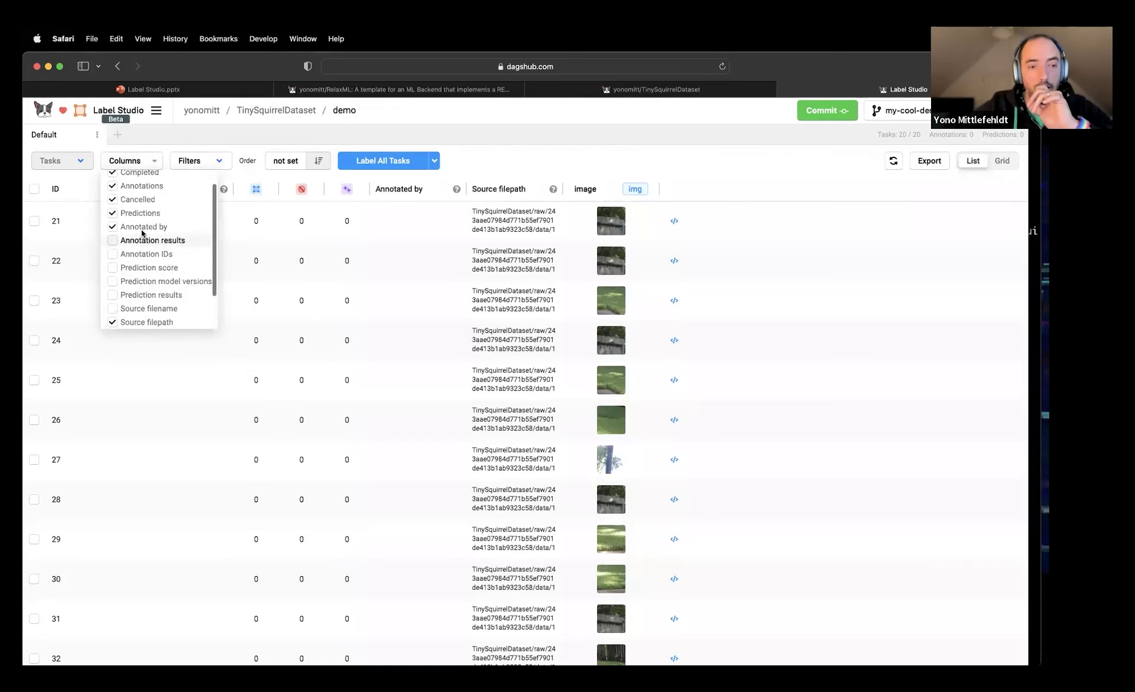
{"action": "left_click", "coordinate": [112, 214]}
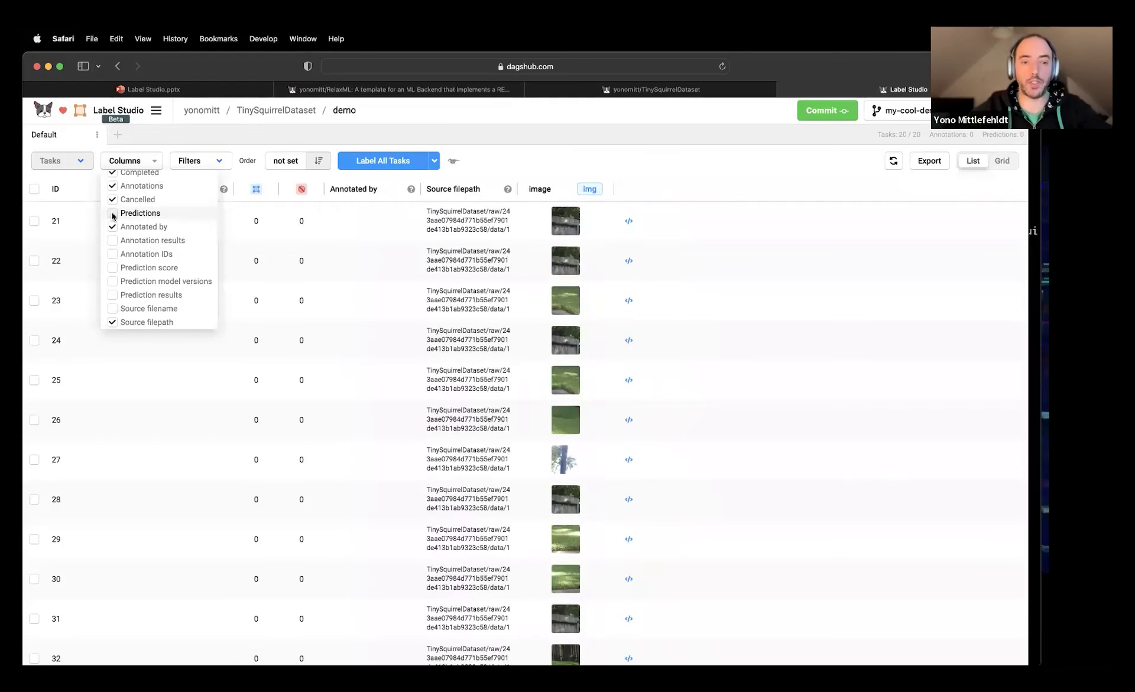
{"action": "scroll", "coordinate": [119, 263], "scroll_direction": "down", "scroll_amount": 2}
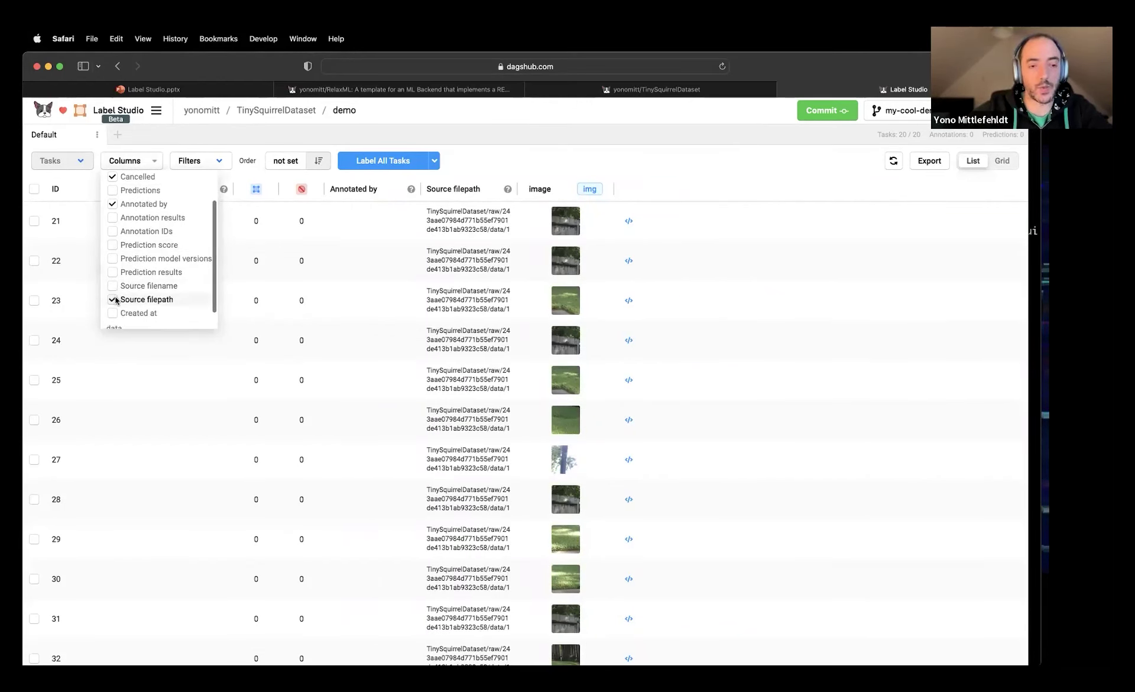
{"action": "left_click", "coordinate": [113, 299]}
{"action": "scroll", "coordinate": [126, 270], "scroll_direction": "up", "scroll_amount": 2}
{"action": "scroll", "coordinate": [125, 269], "scroll_direction": "up", "scroll_amount": 1}
{"action": "scroll", "coordinate": [118, 281], "scroll_direction": "down", "scroll_amount": 3}
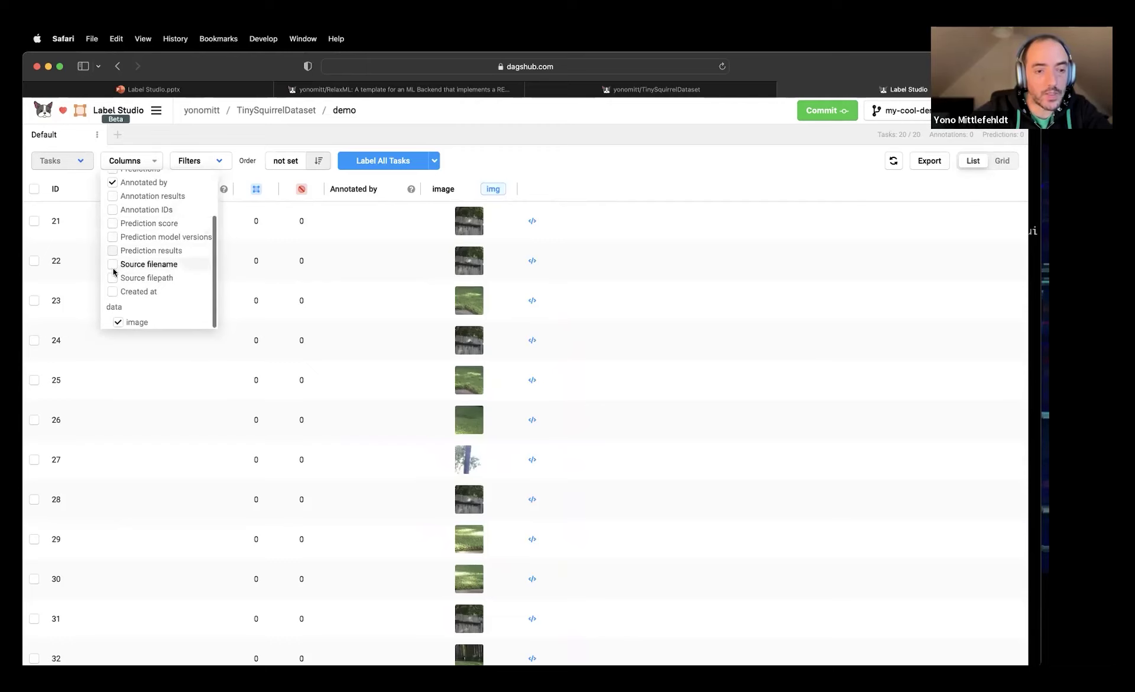
{"action": "left_click", "coordinate": [112, 291]}
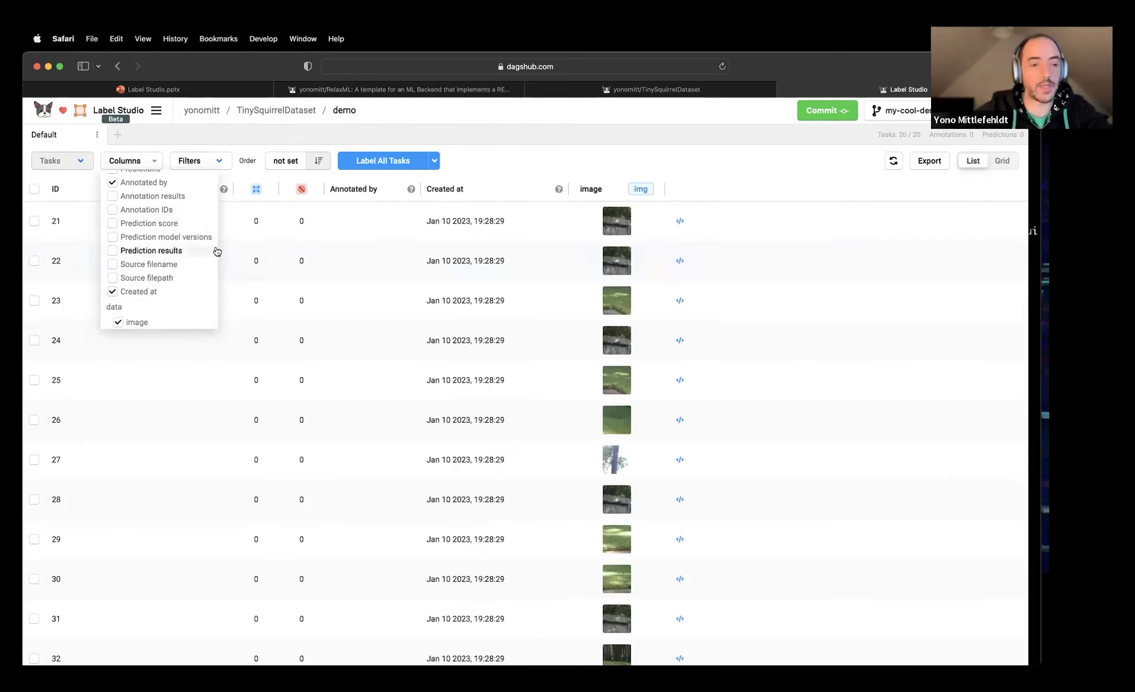
{"action": "left_click", "coordinate": [114, 210]}
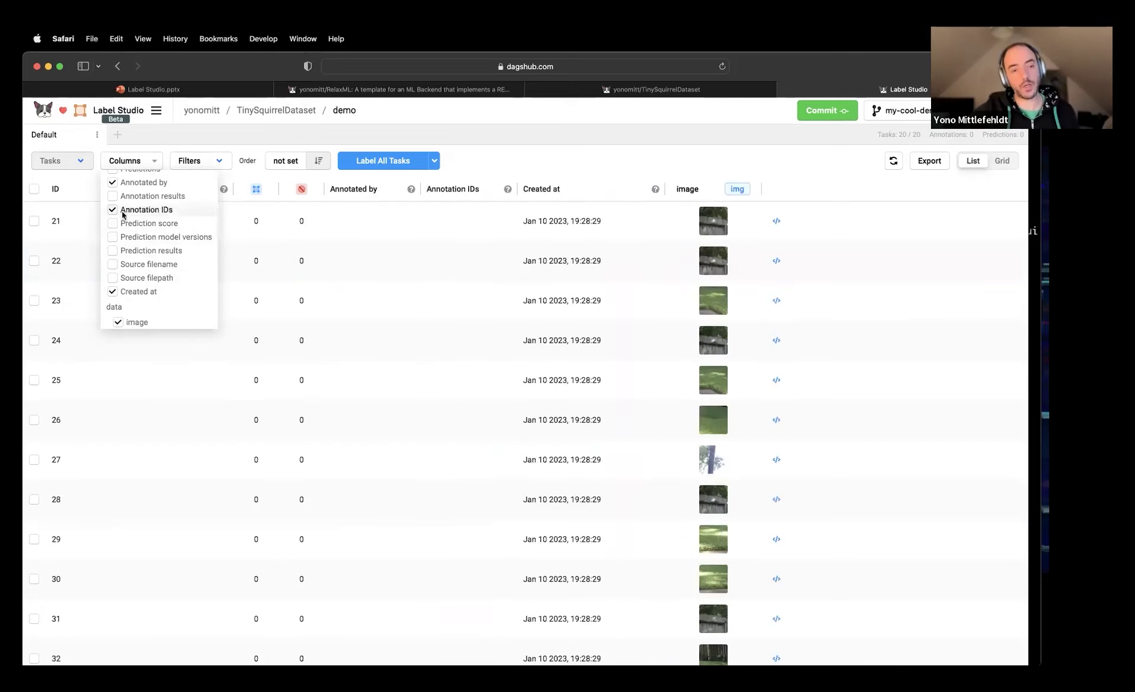
{"action": "left_click", "coordinate": [112, 210]}
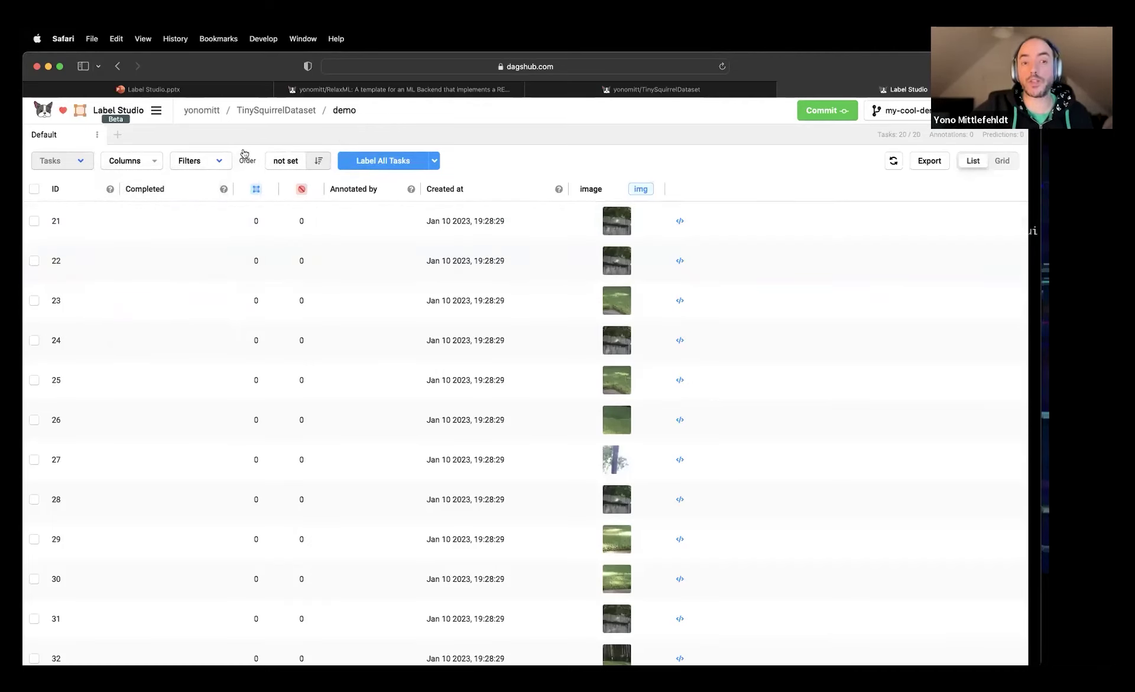
{"action": "left_click", "coordinate": [286, 163]}
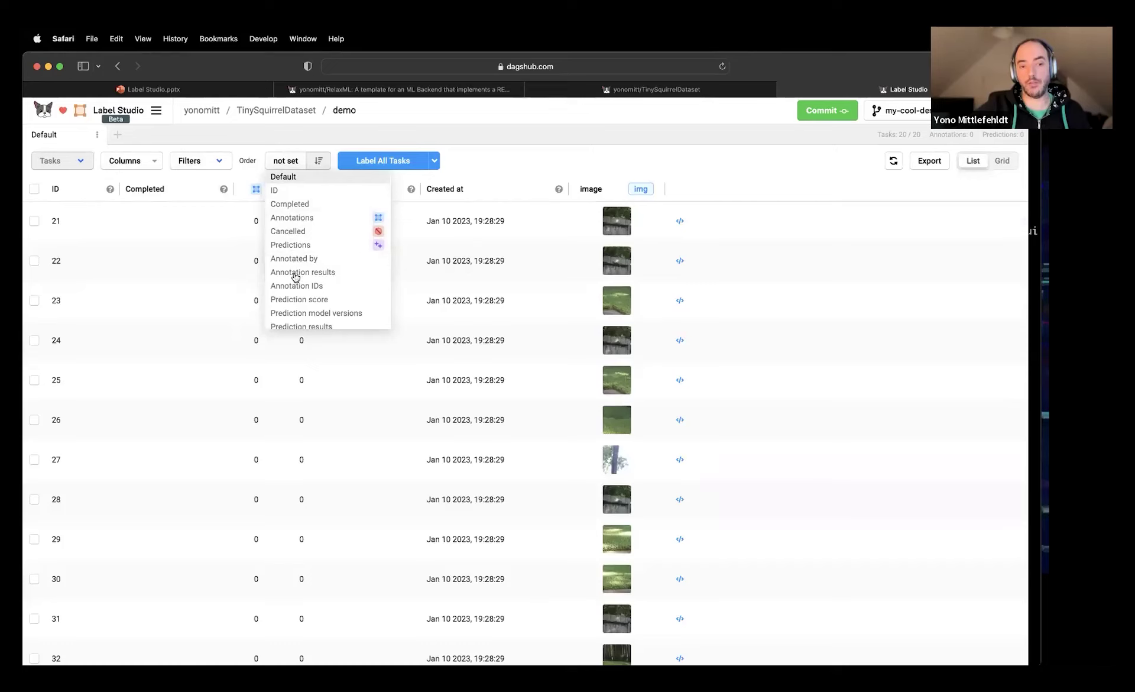
{"action": "scroll", "coordinate": [295, 276], "scroll_direction": "down", "scroll_amount": 1}
{"action": "scroll", "coordinate": [295, 276], "scroll_direction": "up", "scroll_amount": 1}
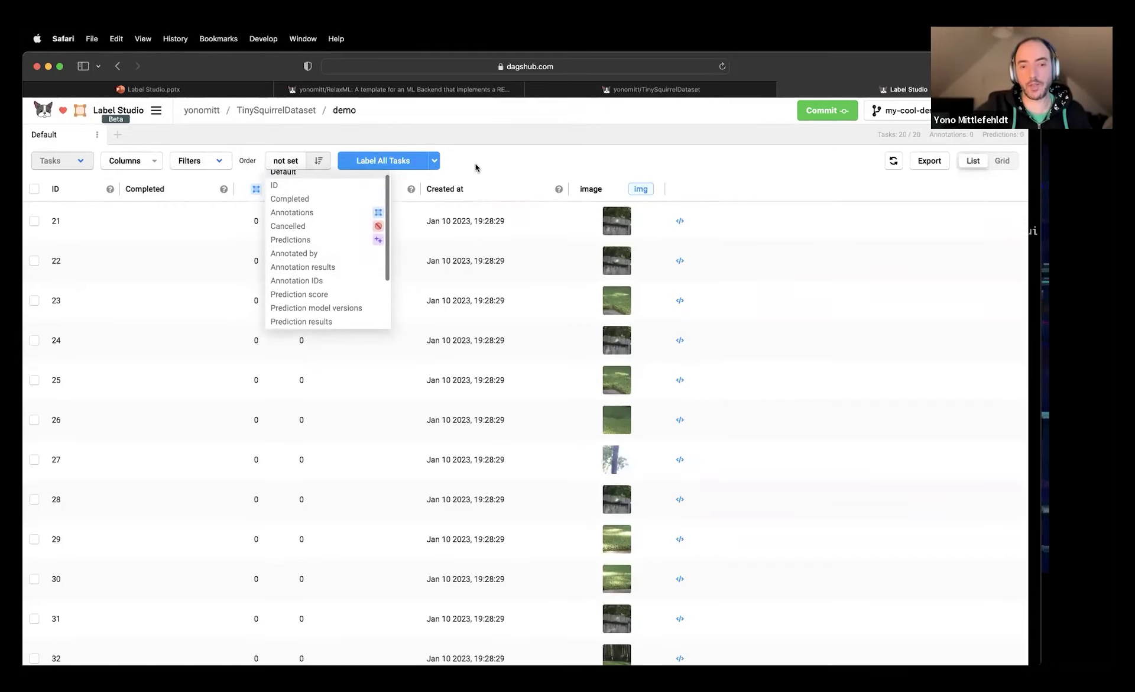
{"action": "left_click", "coordinate": [499, 169]}
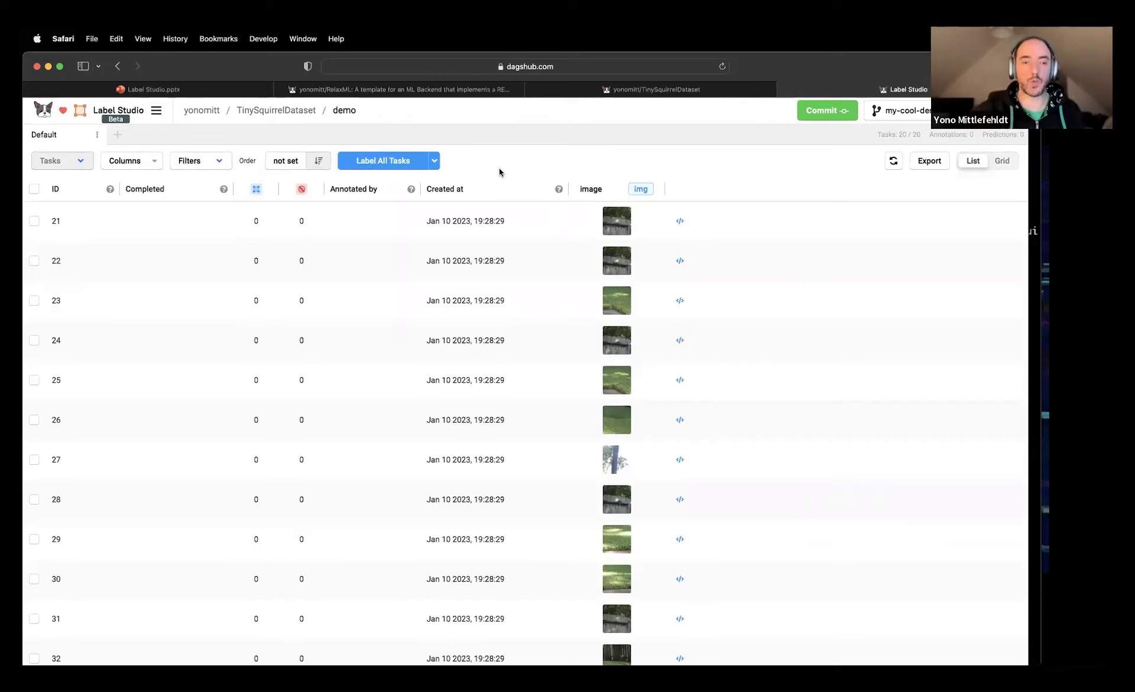
Select tasks 21, 22, 23 and 24 and start labeling the selected tasks
{"action": "left_click", "coordinate": [34, 221]}
{"action": "left_click", "coordinate": [34, 261]}
{"action": "left_click", "coordinate": [34, 300]}
{"action": "left_click", "coordinate": [34, 340]}
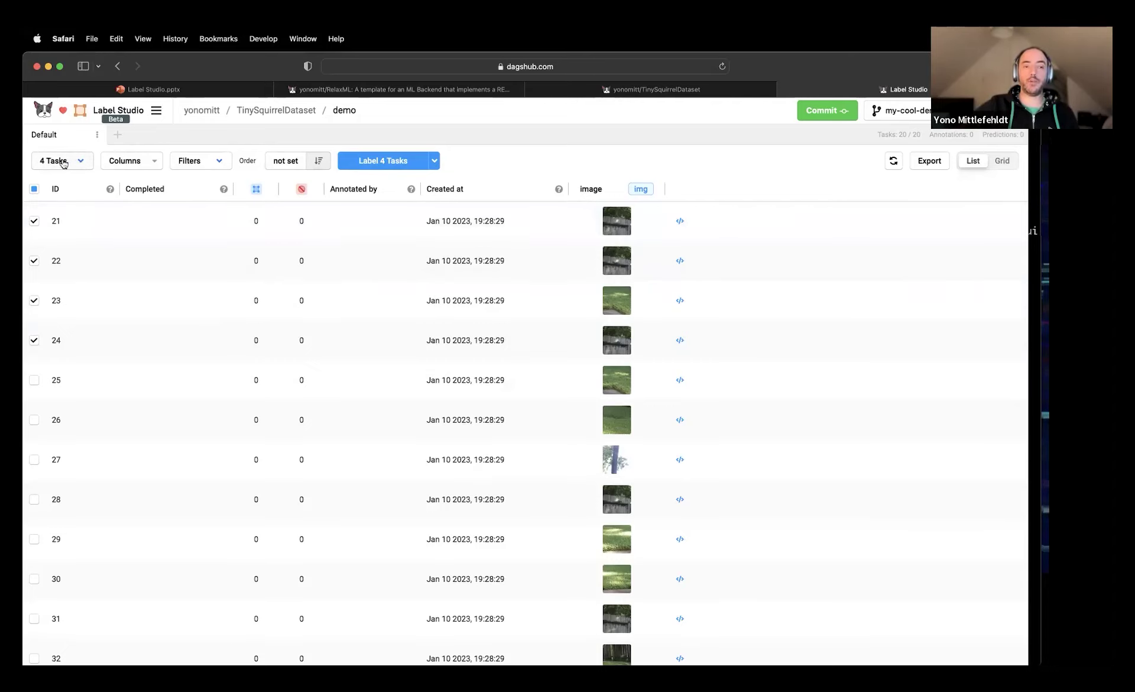
{"action": "left_click", "coordinate": [387, 160]}
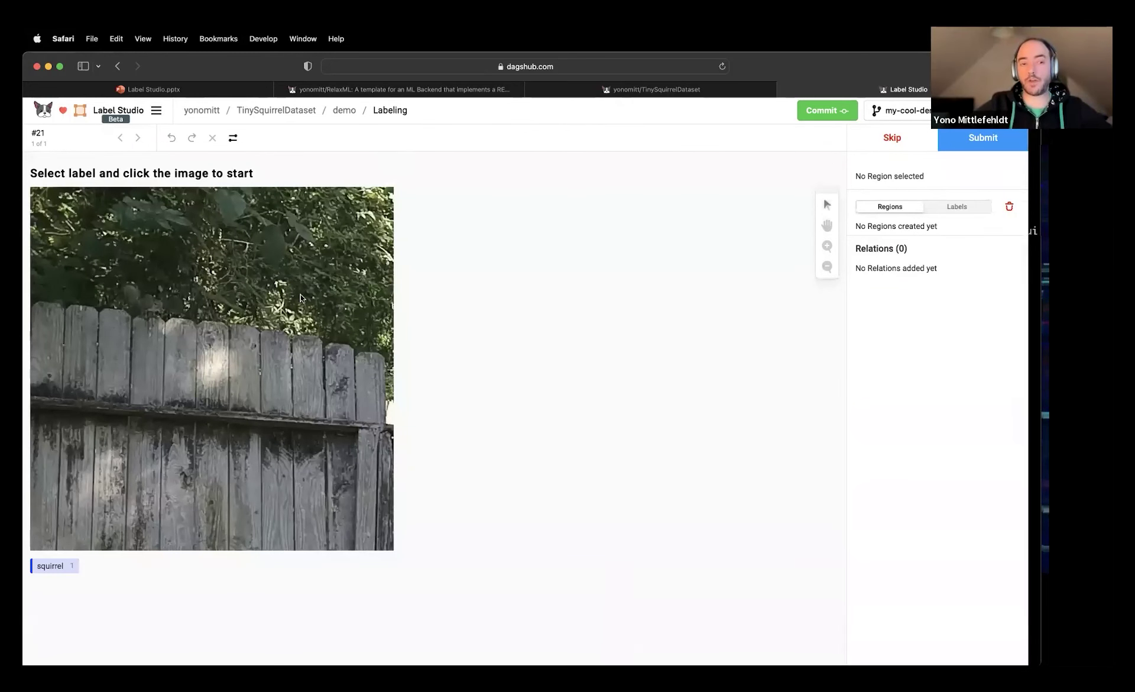
Outline the squirrel on top of the fence in task 21 with a closed squirrel polygon and submit the annotation
{"action": "left_click", "coordinate": [51, 566]}
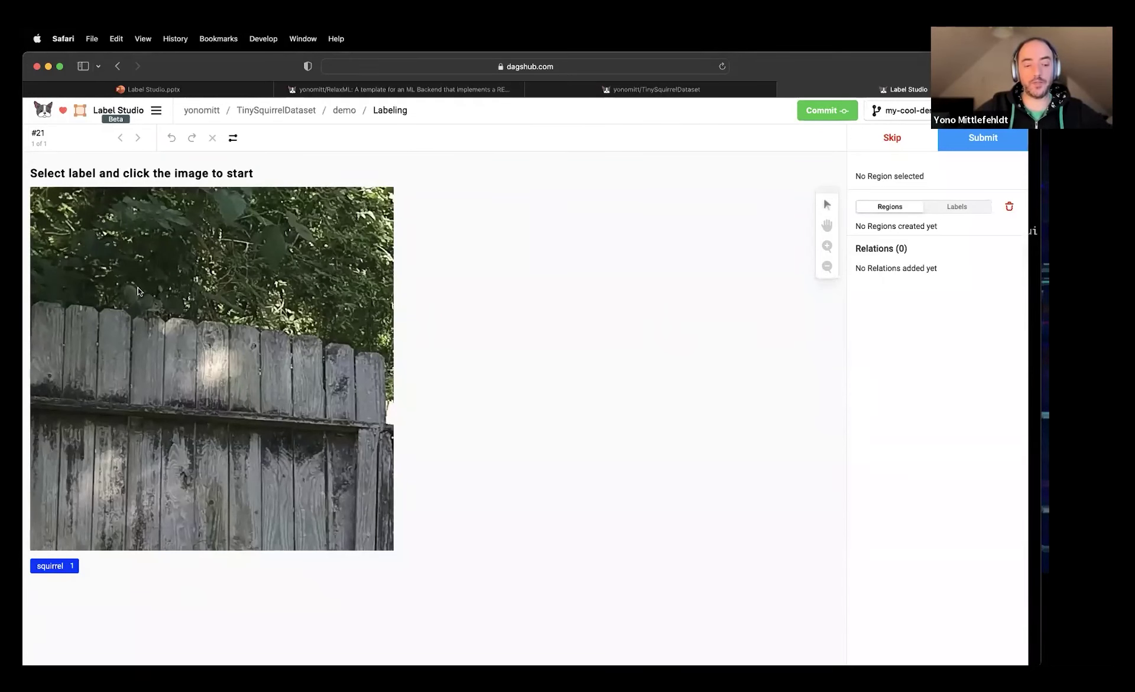
{"action": "left_click", "coordinate": [828, 225]}
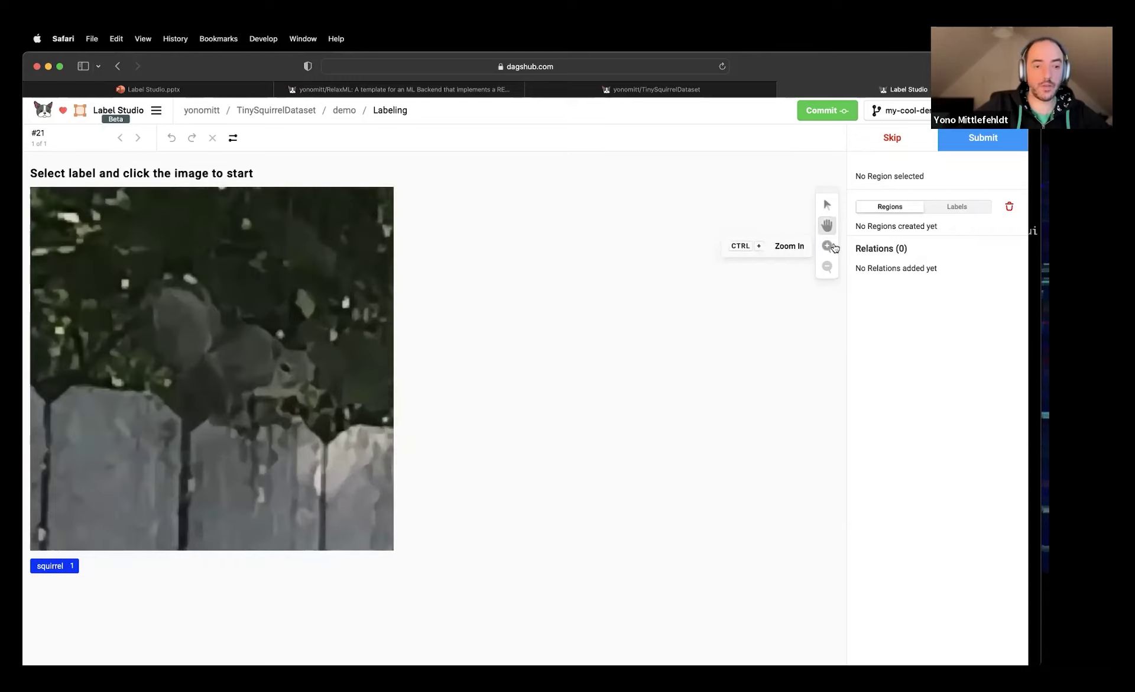
{"action": "left_click", "coordinate": [51, 565]}
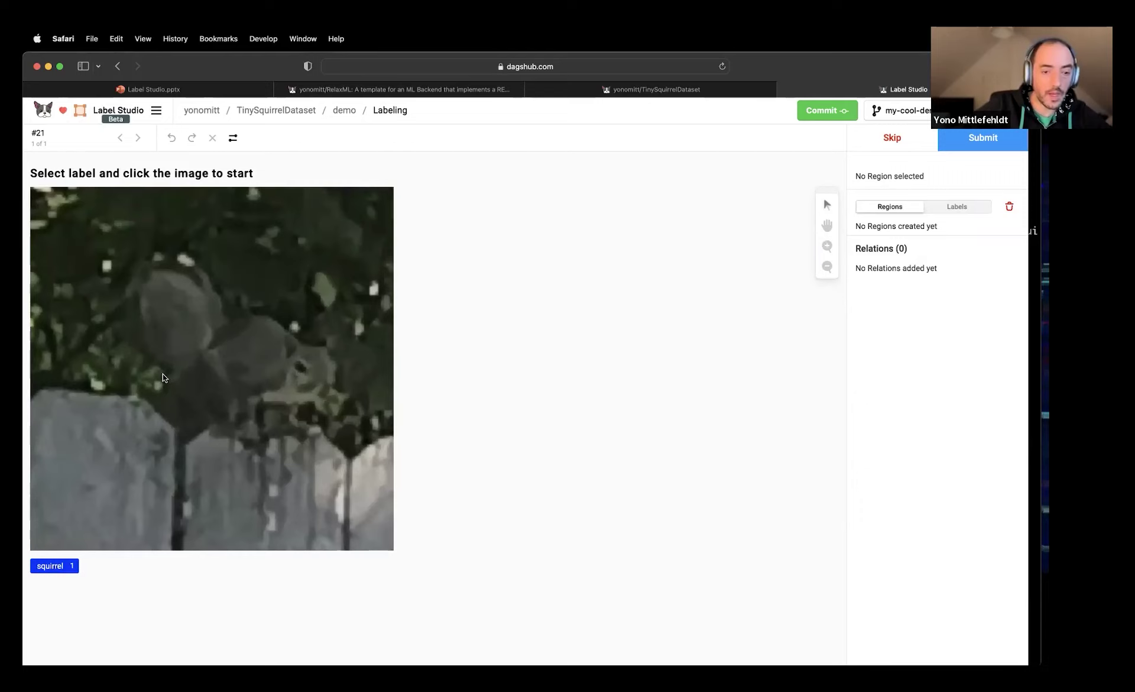
{"action": "left_click", "coordinate": [145, 352]}
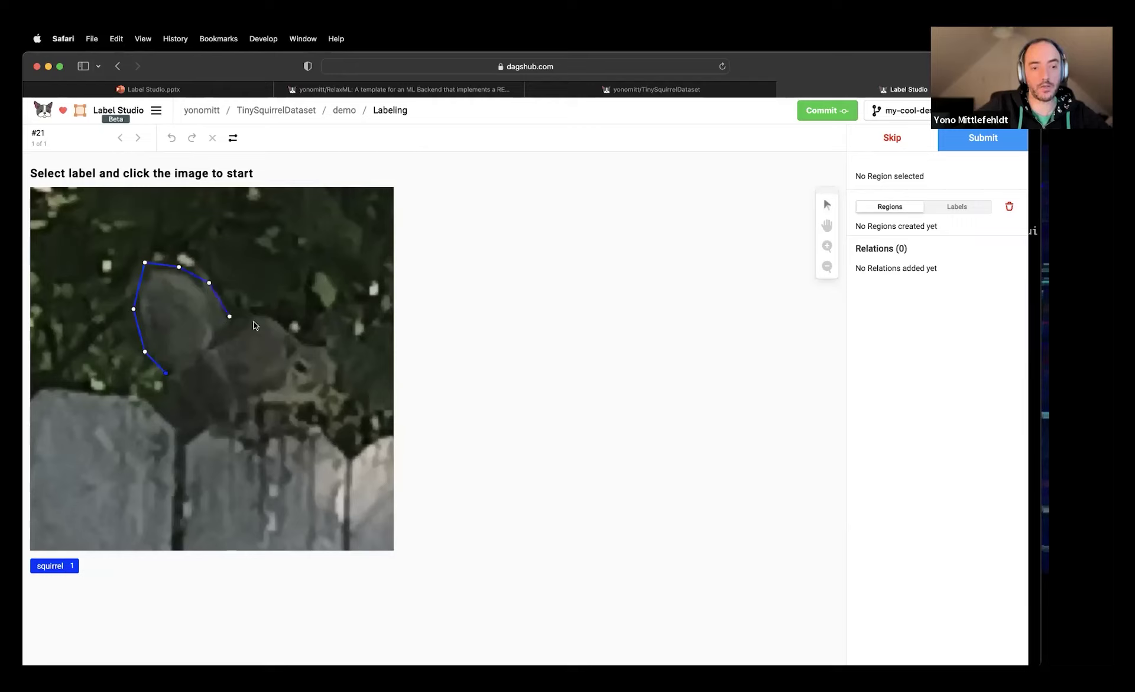
{"action": "left_click", "coordinate": [308, 345]}
{"action": "left_click", "coordinate": [314, 335]}
{"action": "left_click", "coordinate": [325, 342]}
{"action": "left_click", "coordinate": [331, 350]}
{"action": "left_click", "coordinate": [338, 372]}
{"action": "left_click", "coordinate": [336, 386]}
{"action": "left_click", "coordinate": [320, 408]}
{"action": "left_click", "coordinate": [297, 408]}
{"action": "left_click", "coordinate": [302, 422]}
{"action": "left_click", "coordinate": [315, 431]}
{"action": "left_click", "coordinate": [300, 432]}
{"action": "left_click", "coordinate": [263, 433]}
{"action": "left_click", "coordinate": [255, 444]}
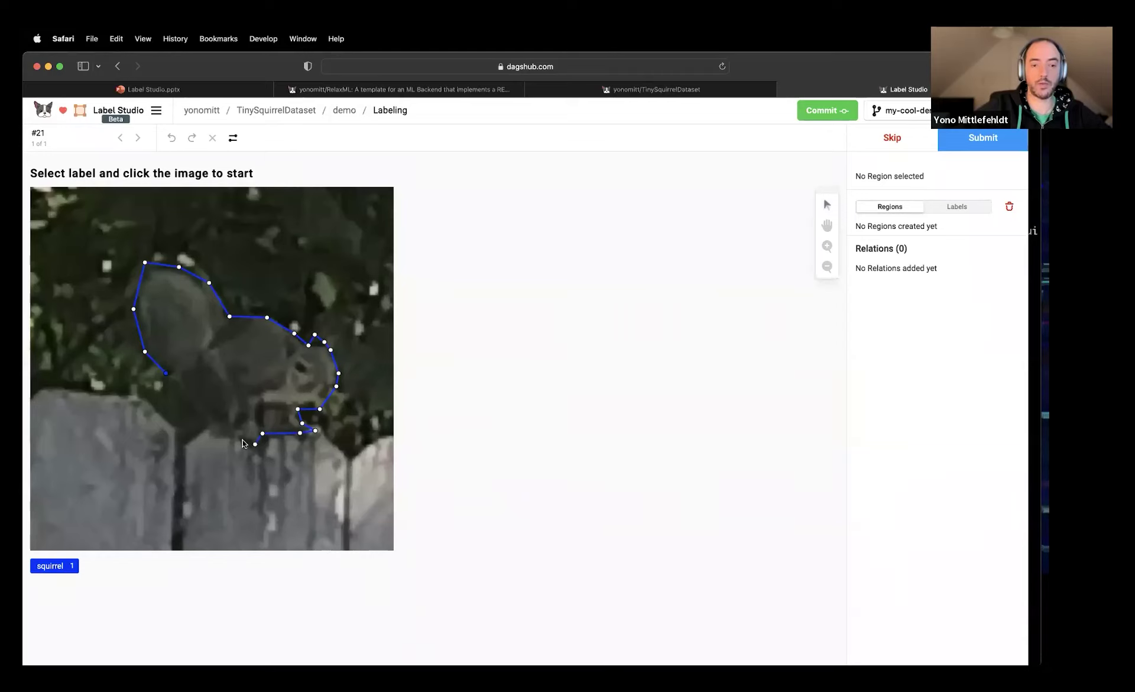
{"action": "left_click", "coordinate": [166, 373]}
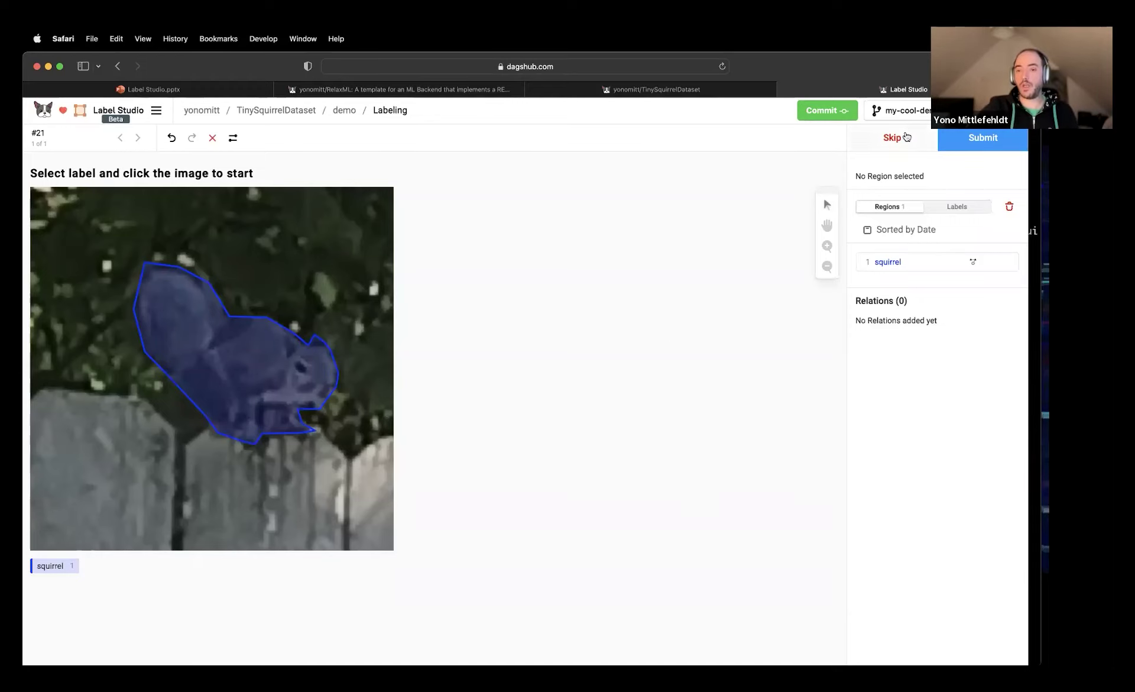
{"action": "left_click", "coordinate": [972, 140]}
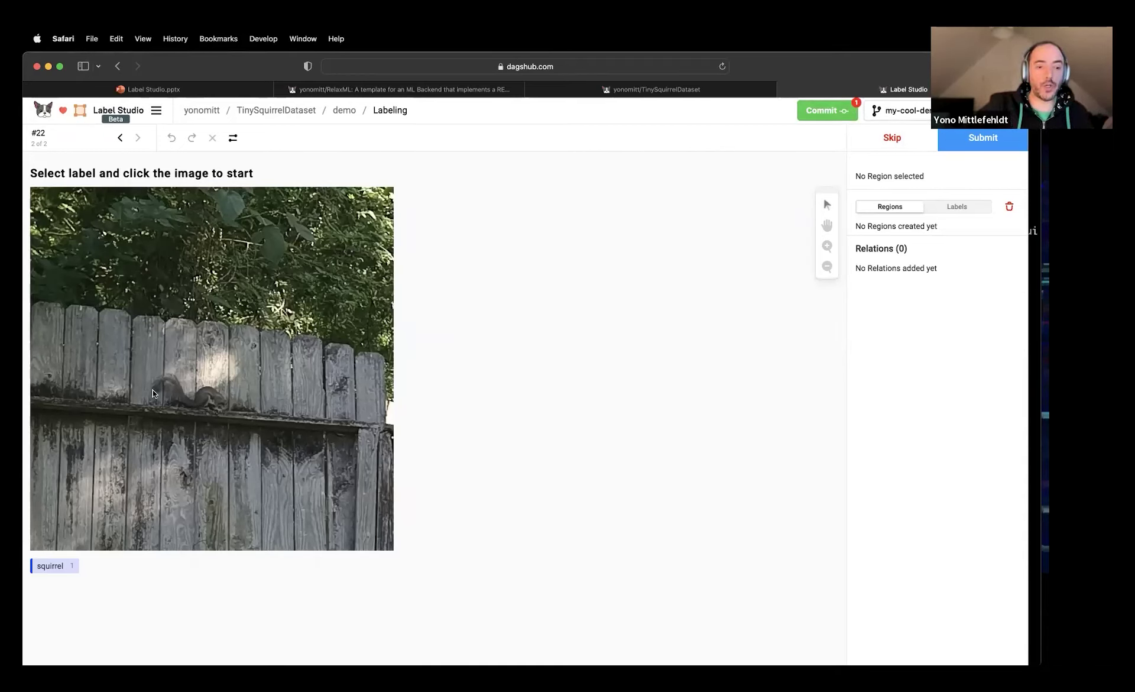
Outline the squirrel on the fence rail in task 22 with a closed squirrel polygon and submit the annotation
{"action": "left_click", "coordinate": [50, 569]}
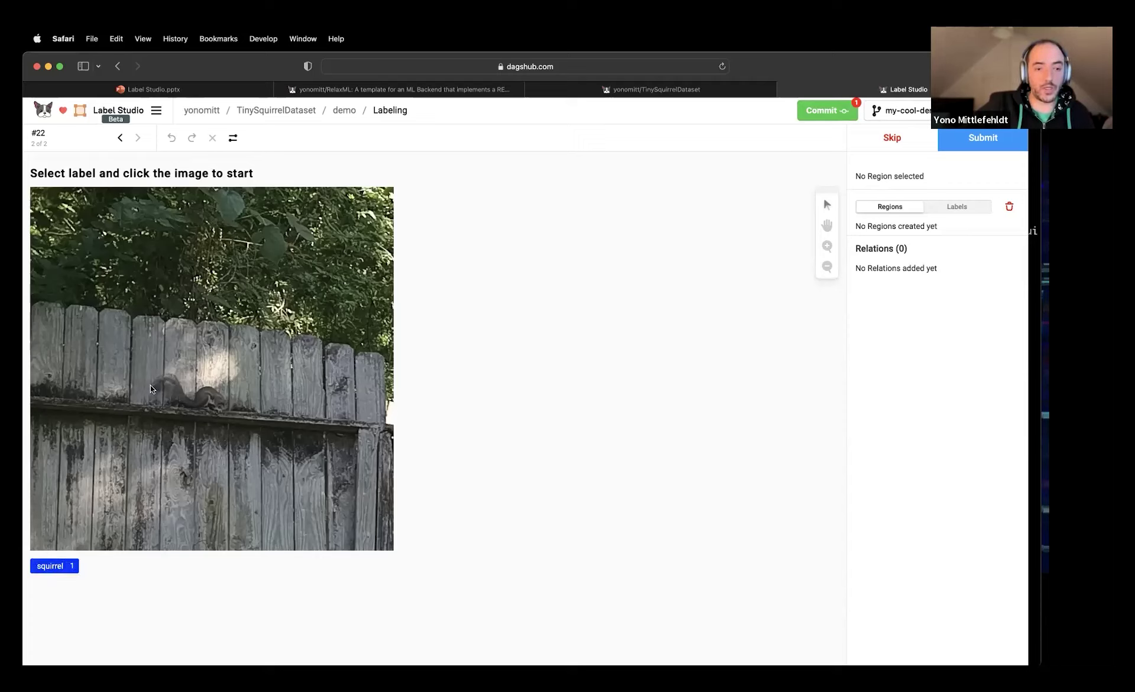
{"action": "left_click", "coordinate": [176, 379]}
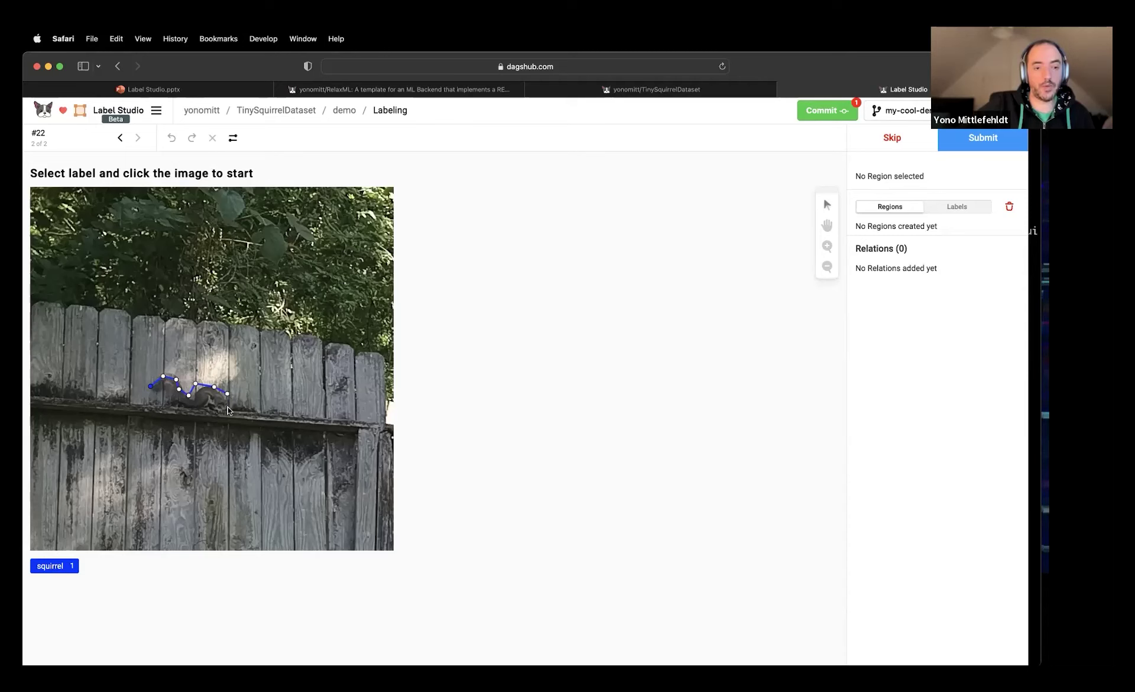
{"action": "left_click", "coordinate": [178, 413]}
{"action": "left_click", "coordinate": [164, 386]}
{"action": "left_click", "coordinate": [151, 386]}
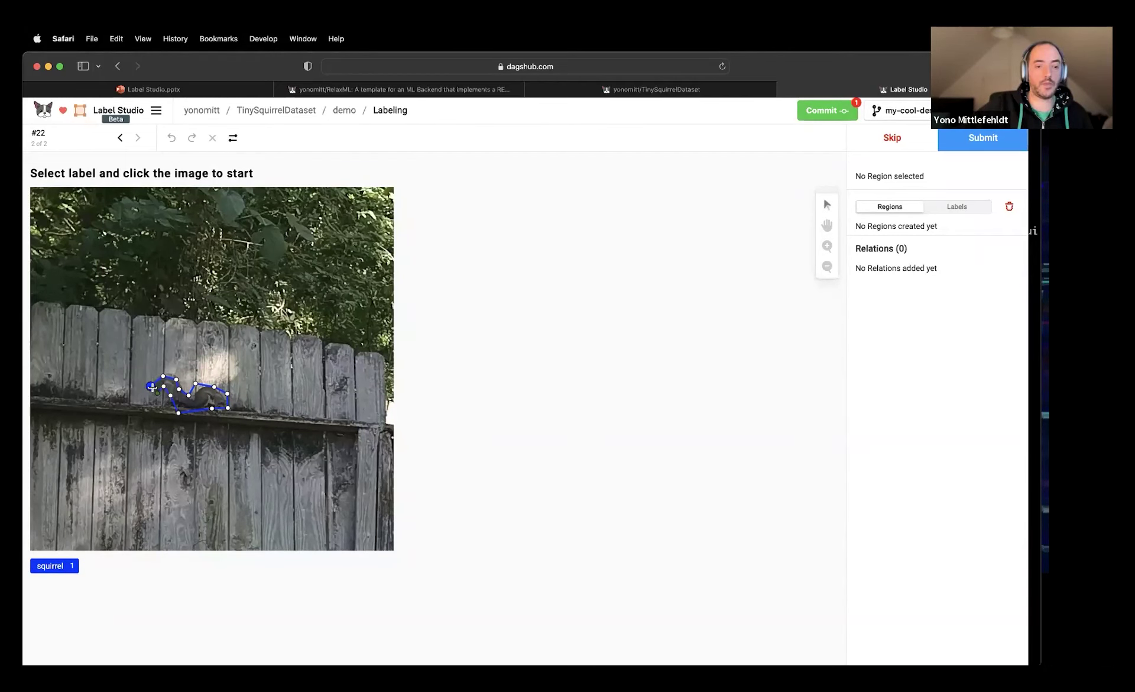
{"action": "left_click", "coordinate": [973, 140]}
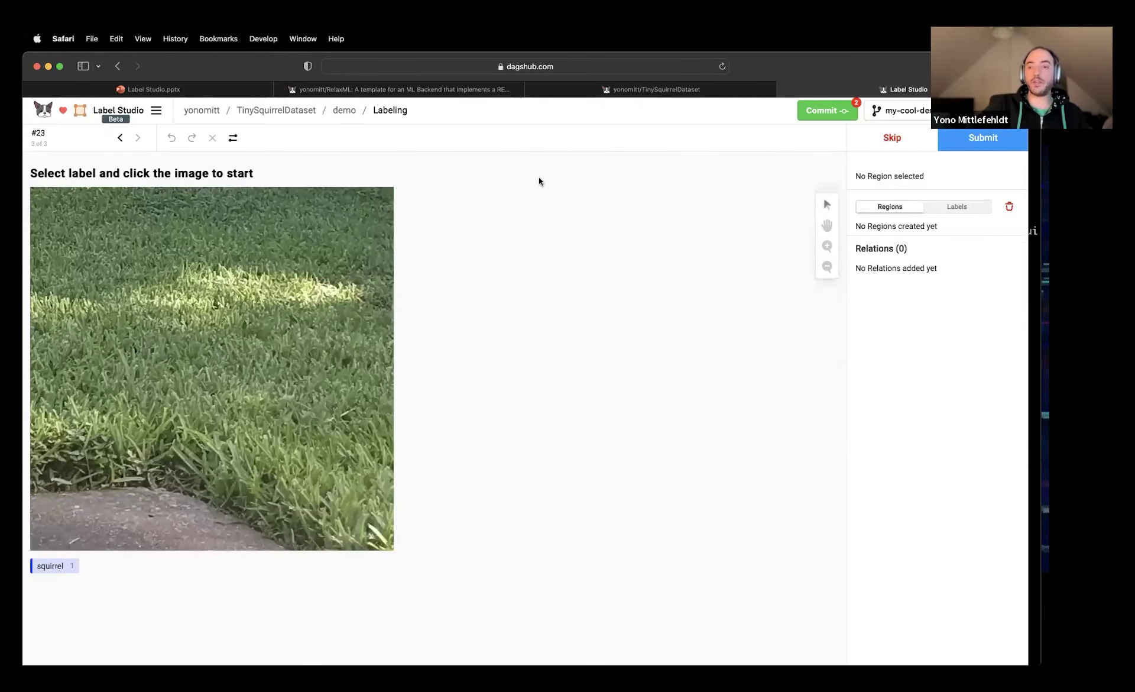
Submit the grass image in task 23 without any regions and skip task 24
{"action": "left_click", "coordinate": [984, 140]}
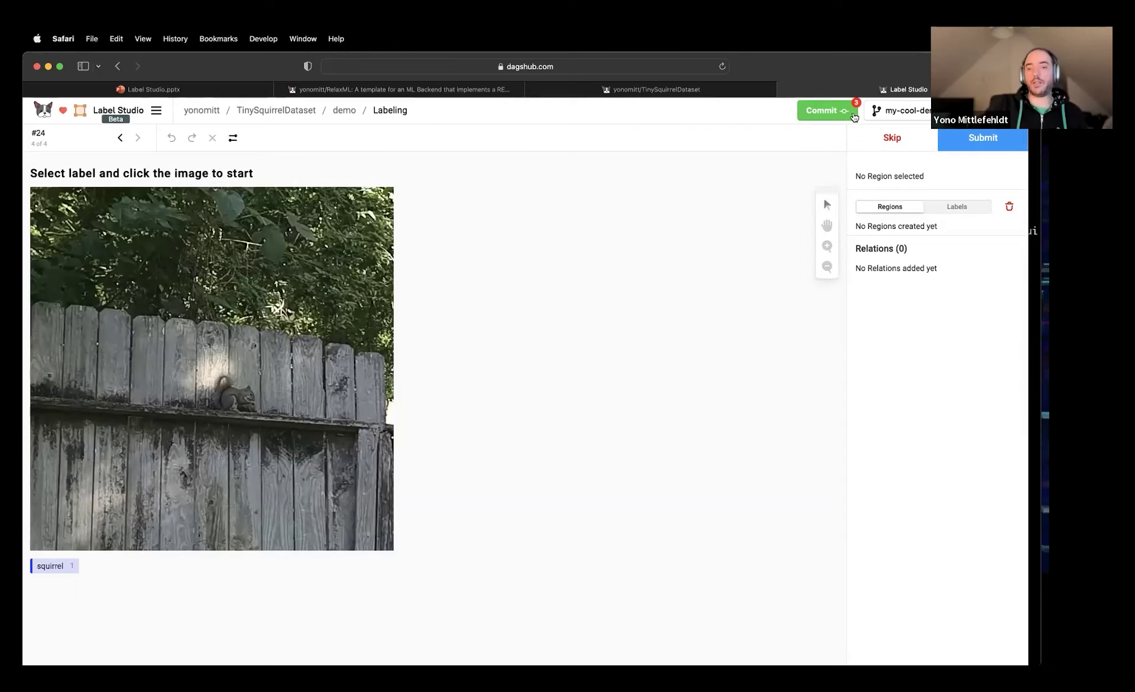
{"action": "left_click", "coordinate": [889, 139]}
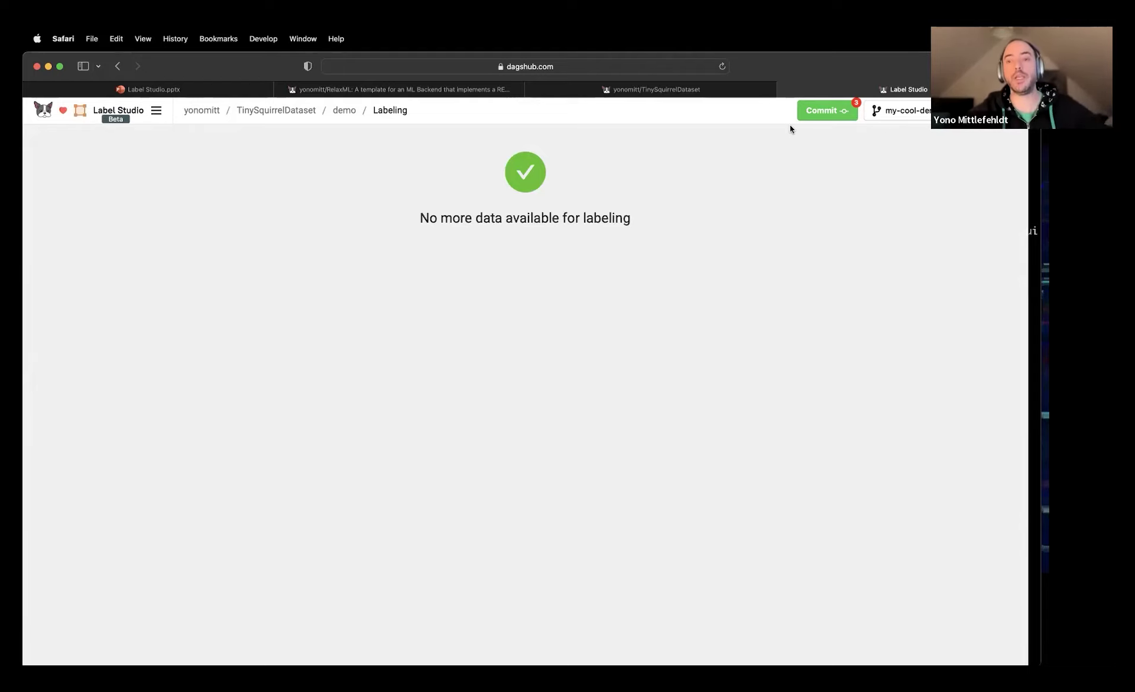
Commit the annotations directly to the my-cool-demo branch without generating a data-science annotation file, and return to annotating
{"action": "left_click", "coordinate": [829, 116]}
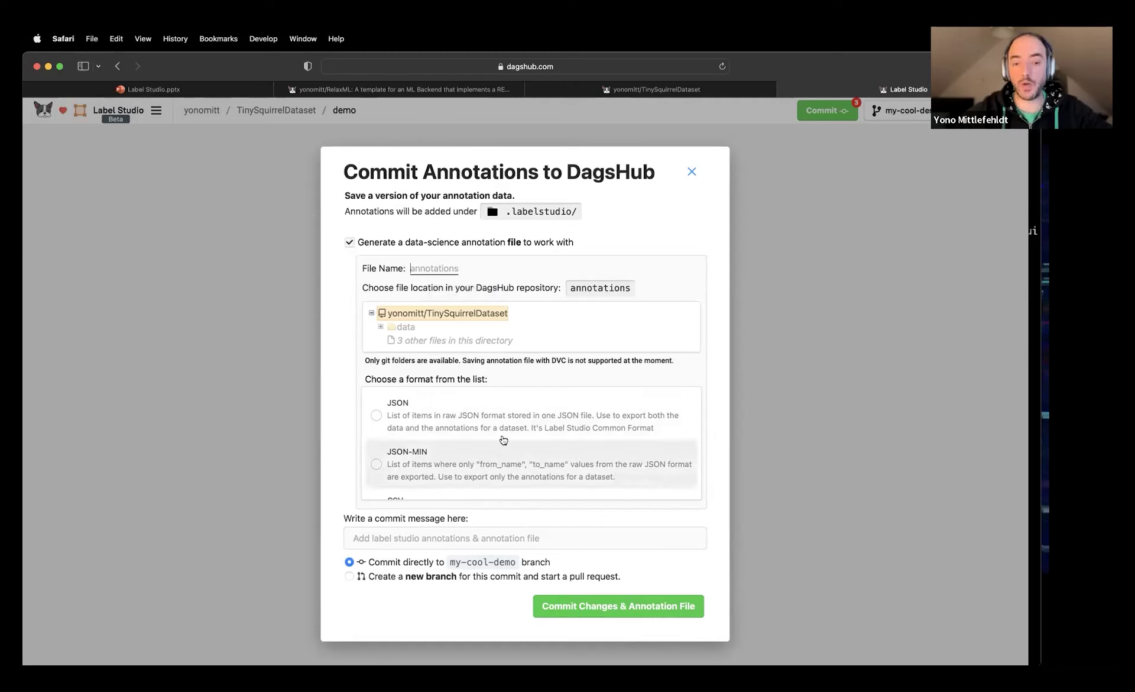
{"action": "scroll", "coordinate": [504, 440], "scroll_direction": "down", "scroll_amount": 3}
{"action": "scroll", "coordinate": [503, 440], "scroll_direction": "down", "scroll_amount": 3}
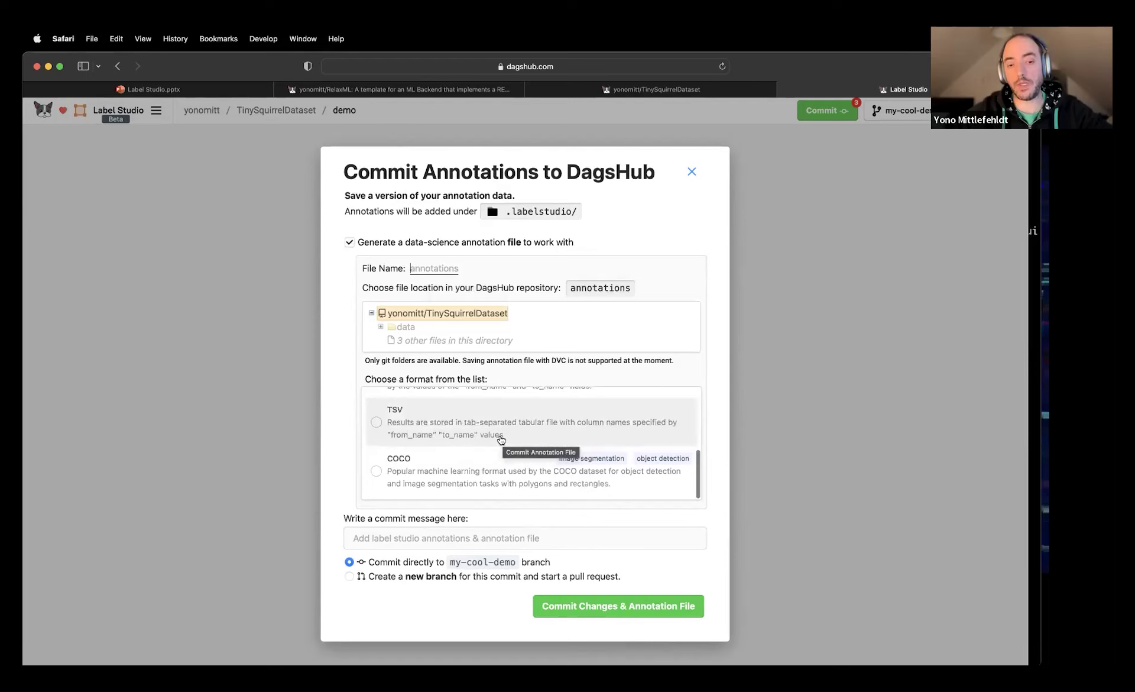
{"action": "scroll", "coordinate": [503, 439], "scroll_direction": "up", "scroll_amount": 3}
{"action": "scroll", "coordinate": [501, 440], "scroll_direction": "up", "scroll_amount": 2}
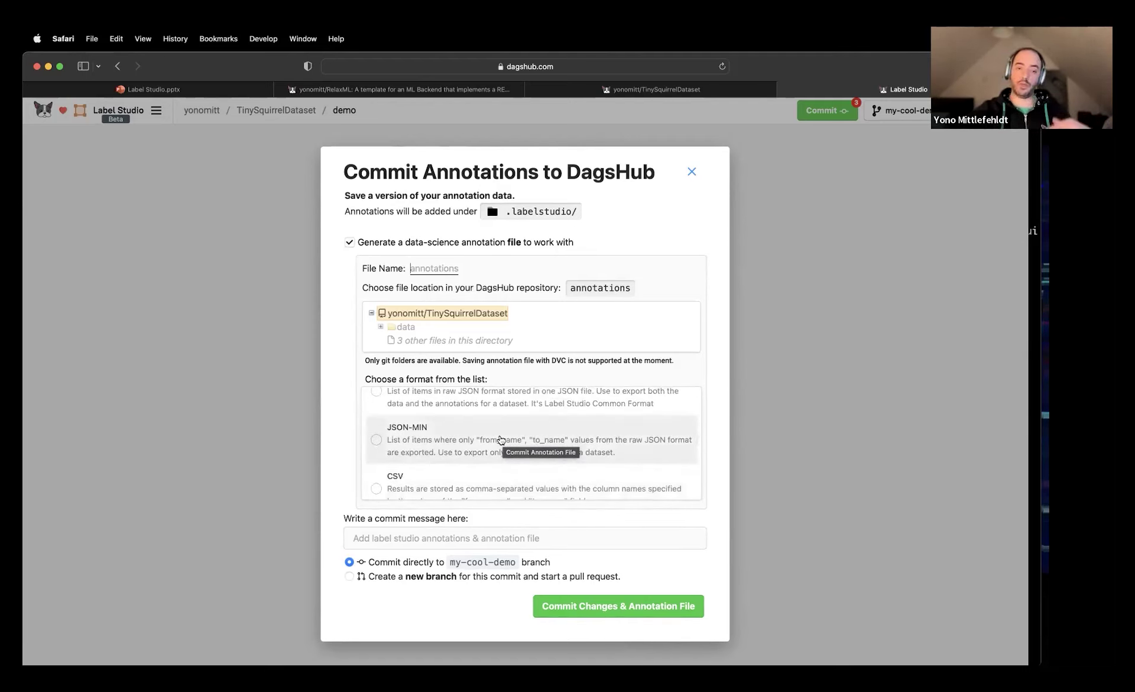
{"action": "scroll", "coordinate": [499, 439], "scroll_direction": "down", "scroll_amount": 5}
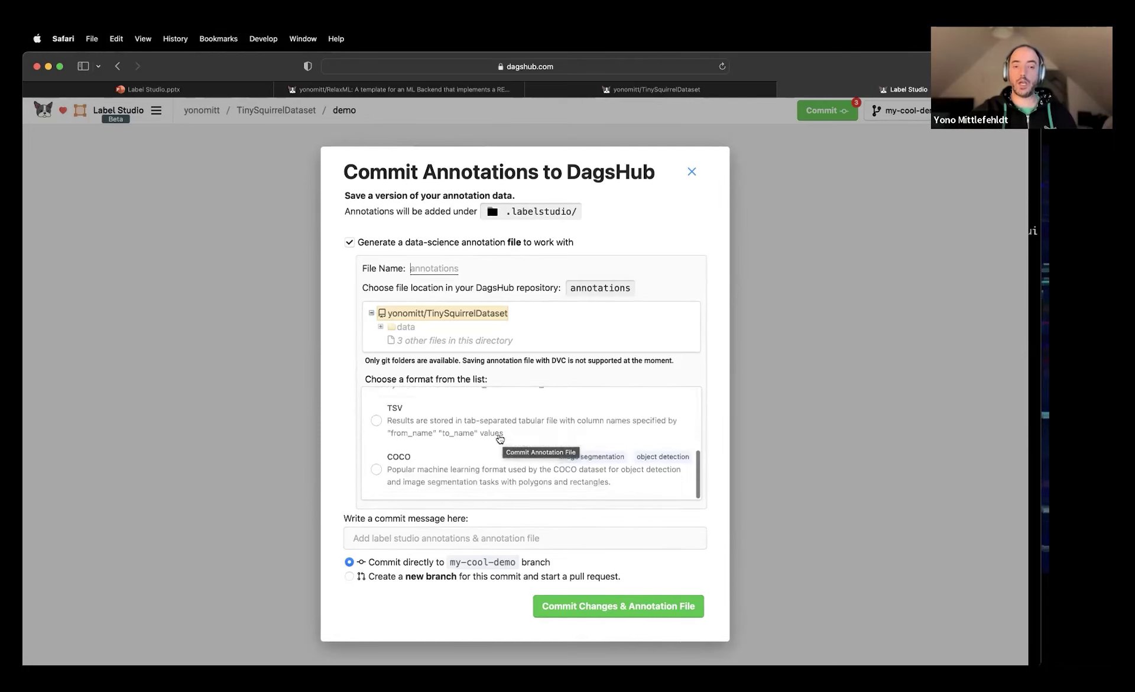
{"action": "left_click", "coordinate": [349, 243]}
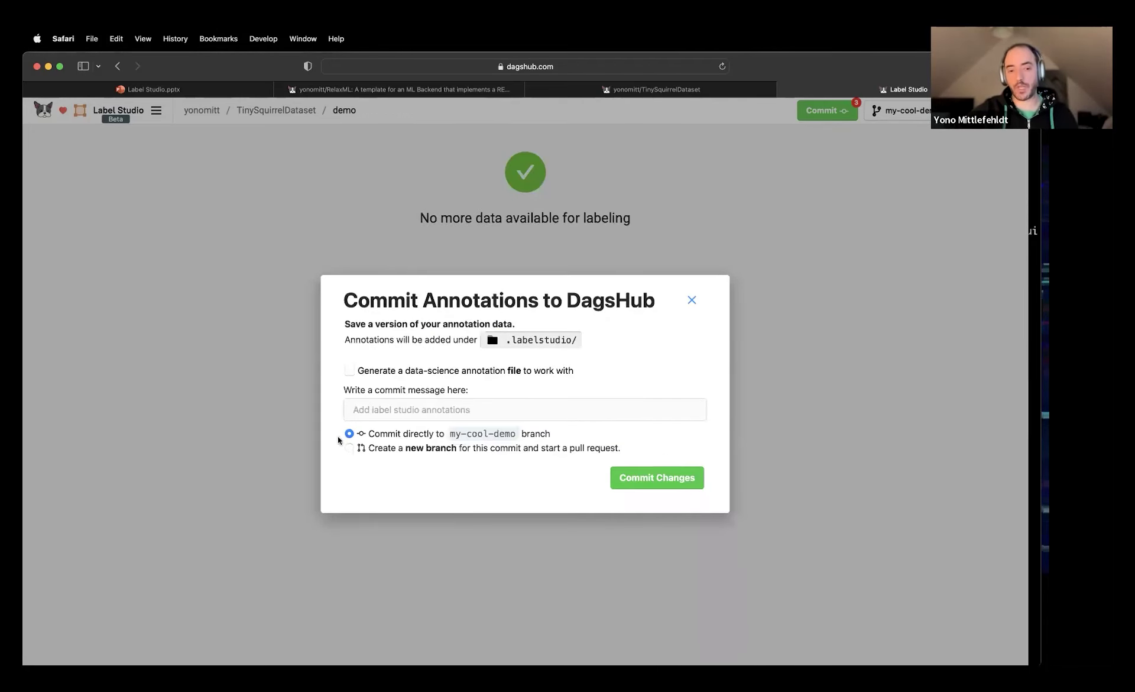
{"action": "left_click", "coordinate": [647, 478]}
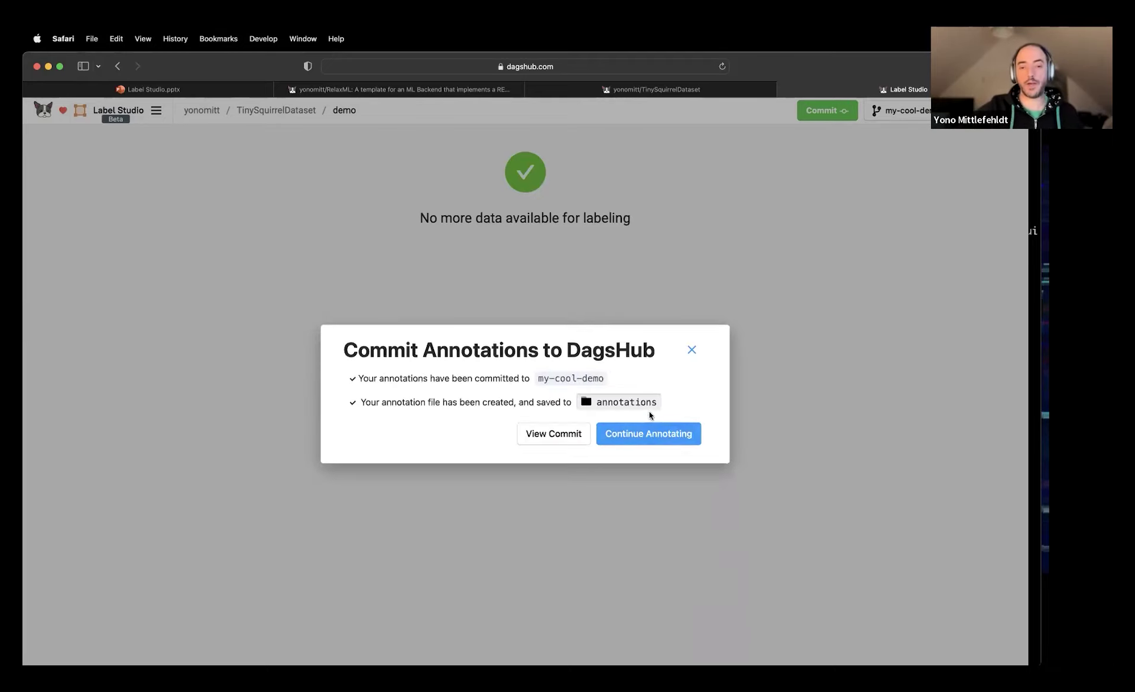
{"action": "left_click", "coordinate": [652, 432]}
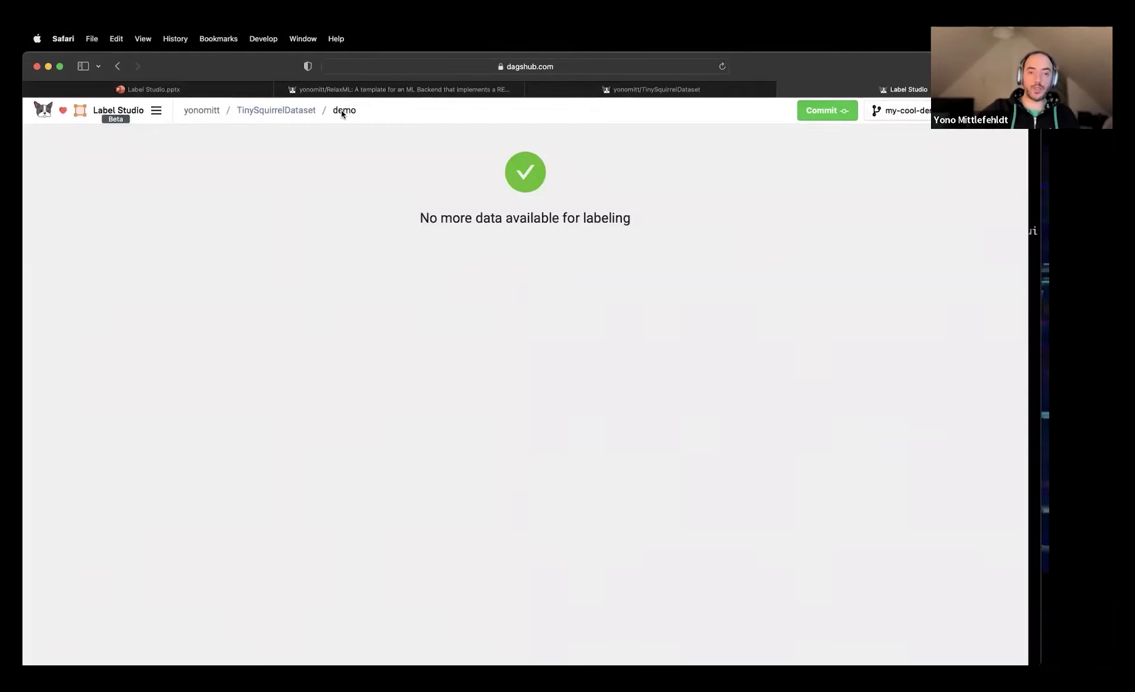
Return to the TinySquirrelDataset repository and open the demo project from its annotation projects
{"action": "left_click", "coordinate": [283, 110]}
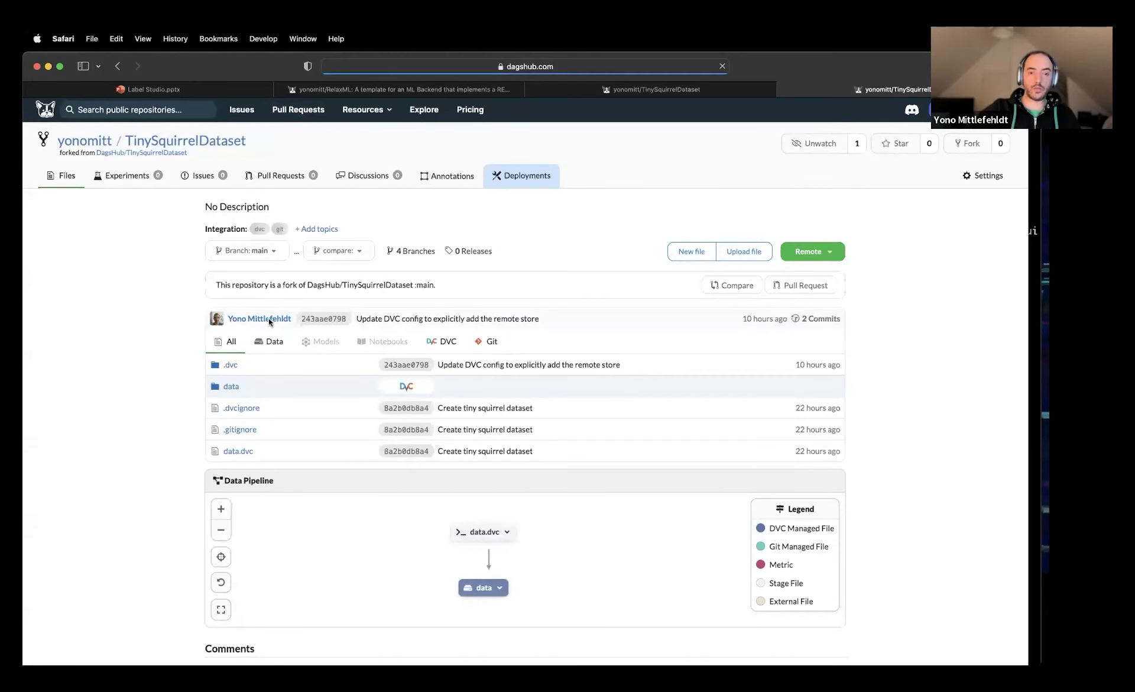
{"action": "left_click", "coordinate": [448, 176]}
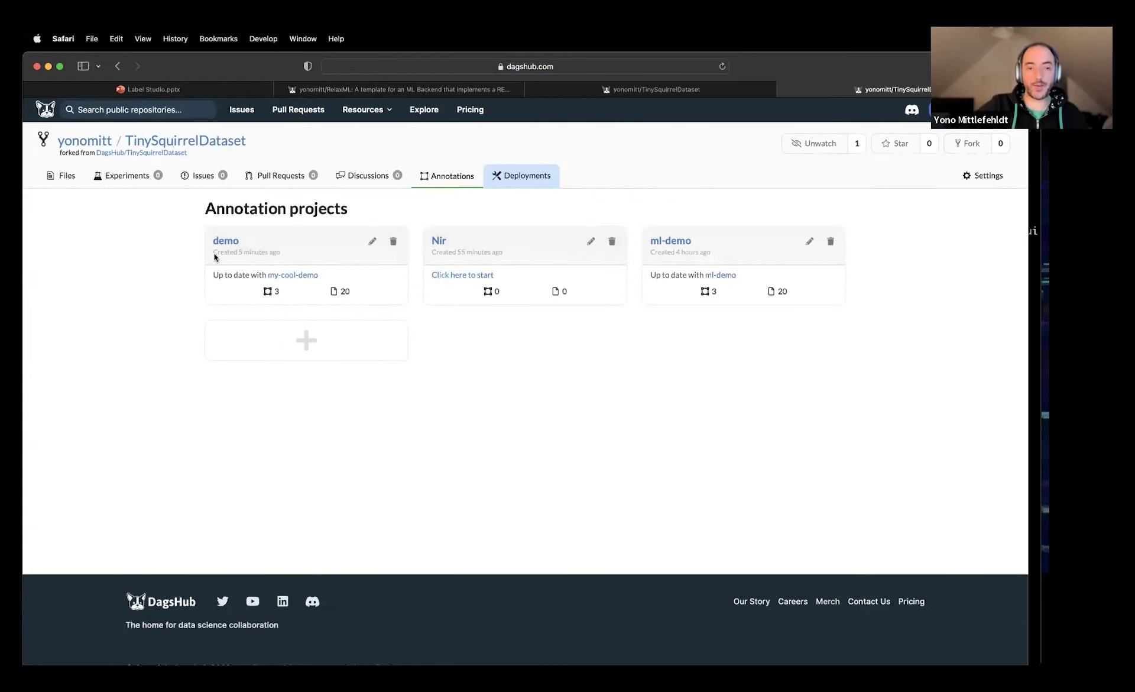
{"action": "left_click", "coordinate": [233, 240]}
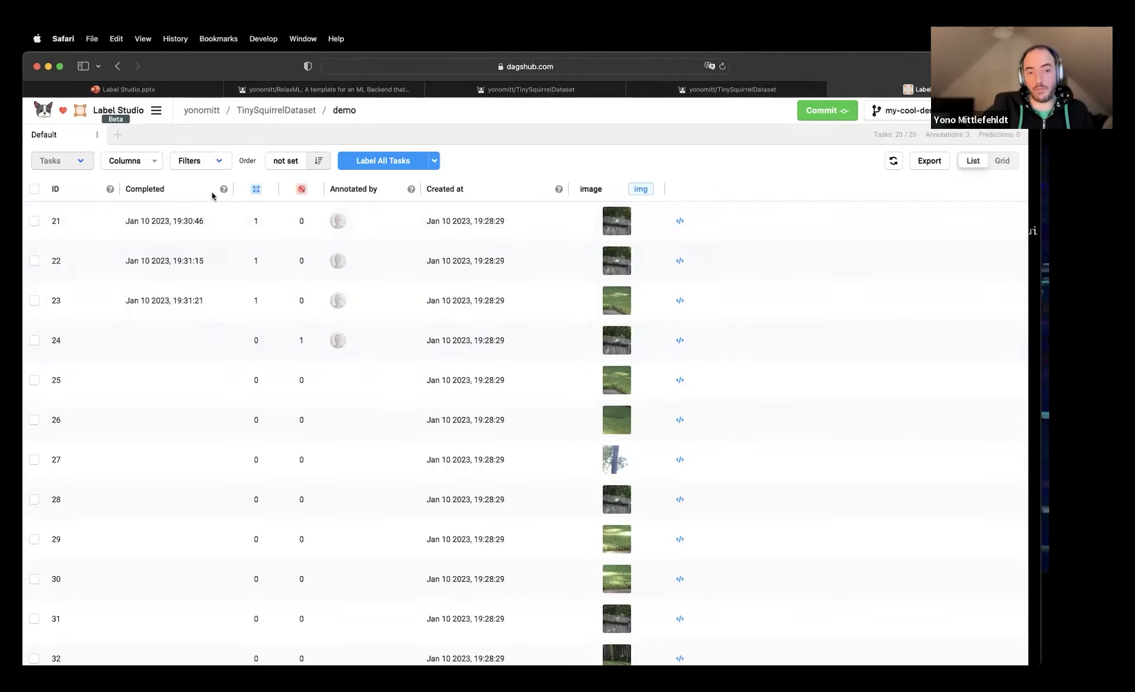
{"action": "mouse_move", "coordinate": [339, 222]}
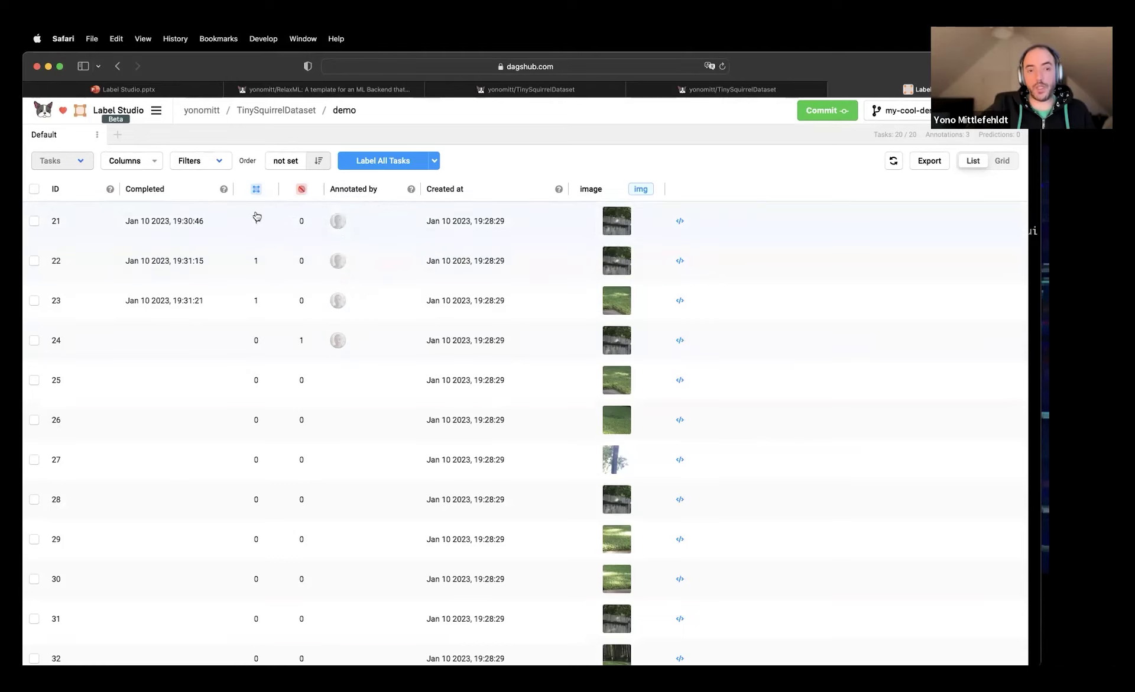
{"action": "mouse_move", "coordinate": [256, 191]}
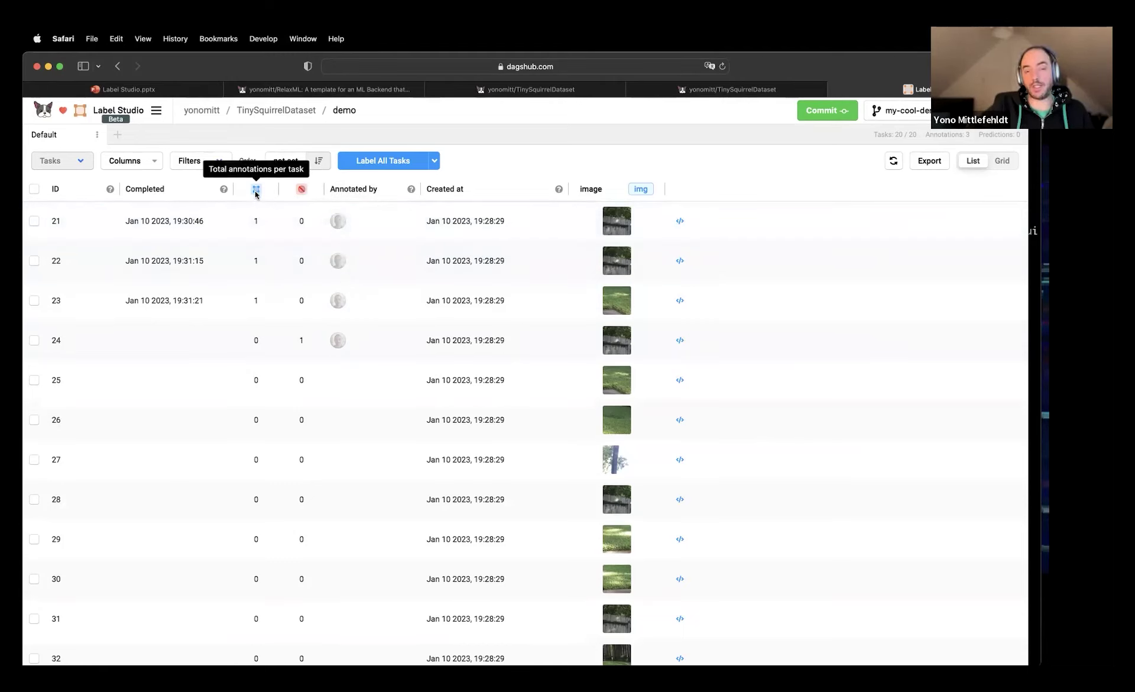
{"action": "mouse_move", "coordinate": [300, 191]}
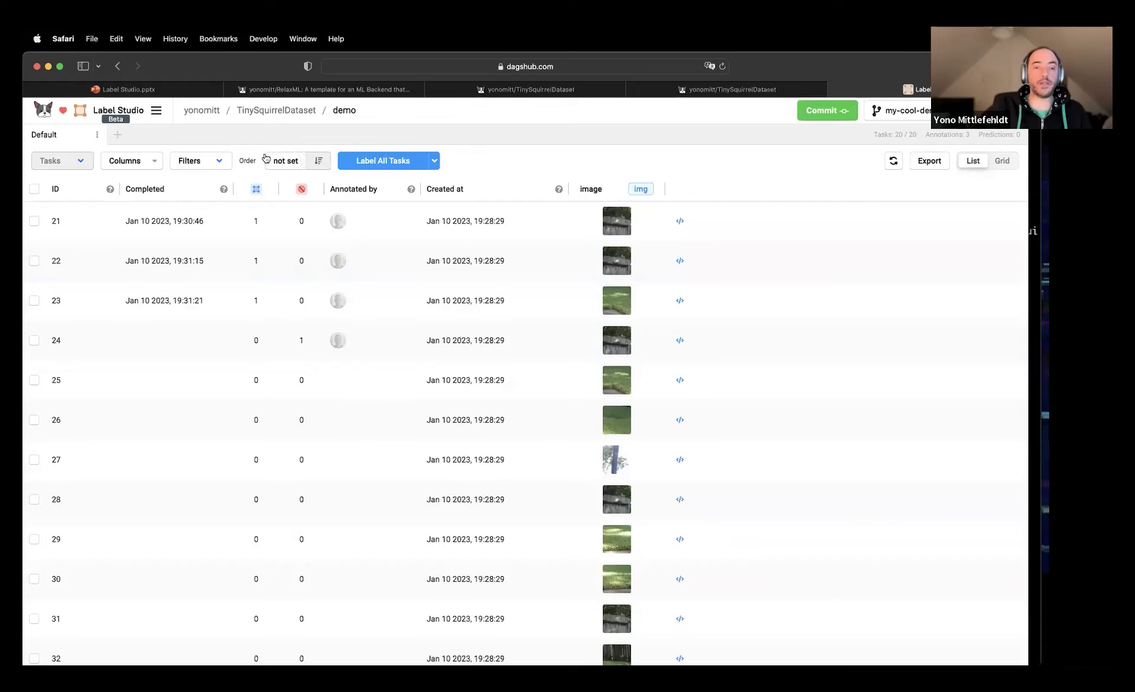
Filter the task list to tasks where Cancelled equals 1
{"action": "left_click", "coordinate": [215, 160]}
{"action": "left_click", "coordinate": [195, 201]}
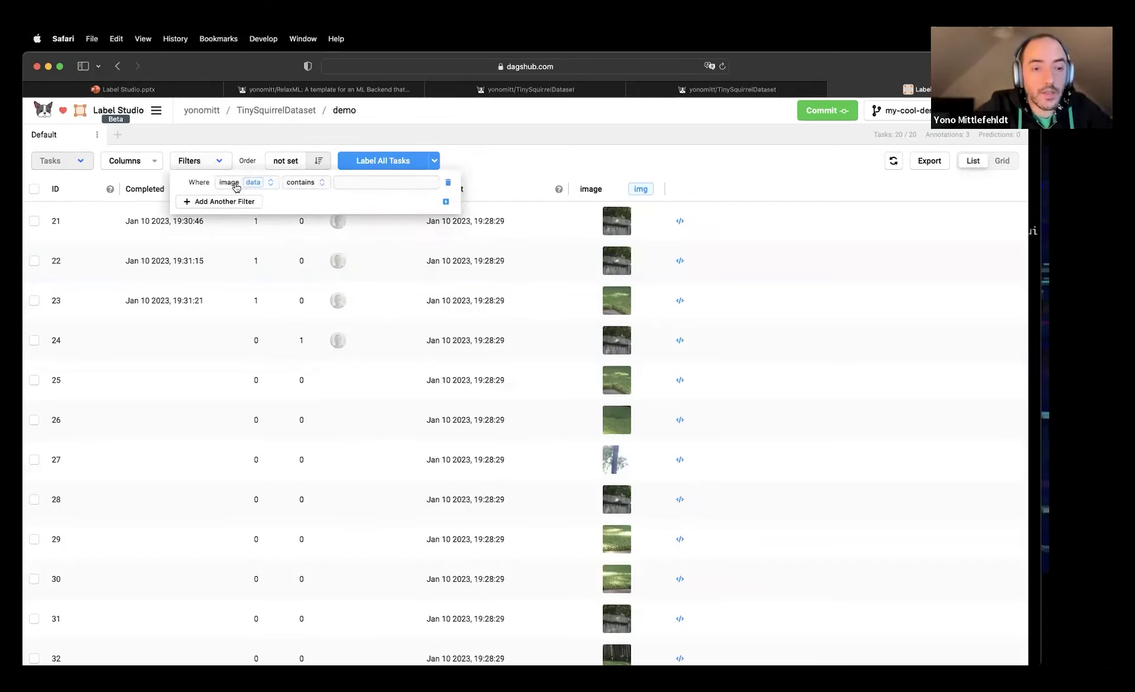
{"action": "left_click", "coordinate": [315, 183]}
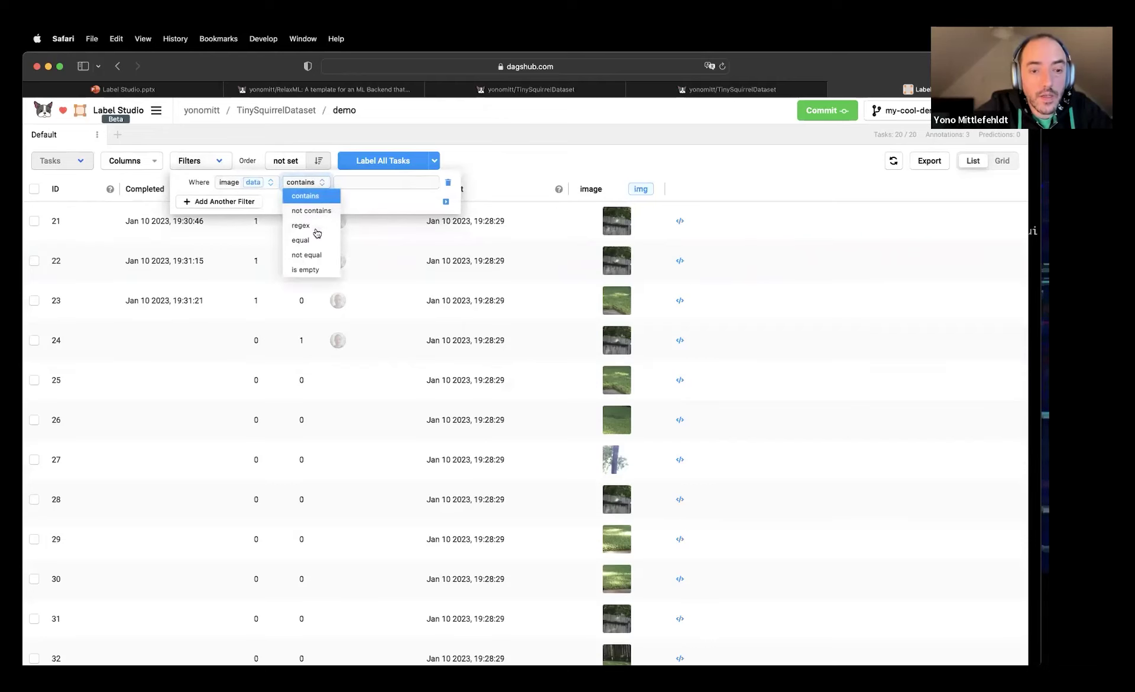
{"action": "left_click", "coordinate": [266, 182]}
{"action": "scroll", "coordinate": [264, 295], "scroll_direction": "down", "scroll_amount": 3}
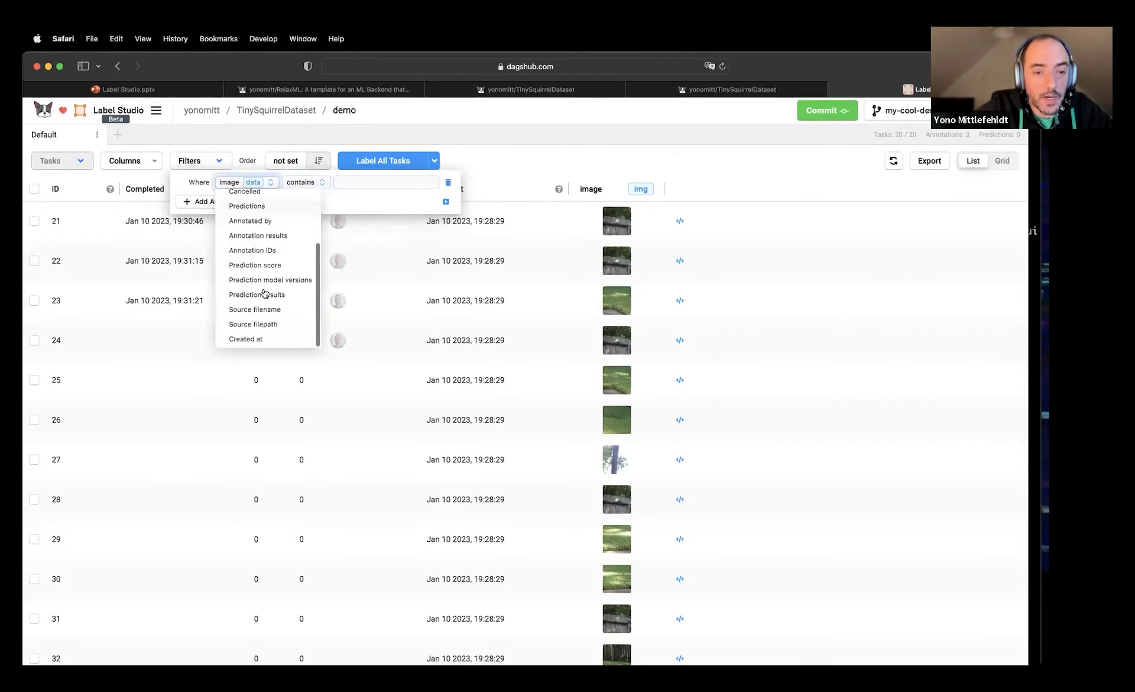
{"action": "left_click", "coordinate": [253, 194]}
{"action": "left_click", "coordinate": [377, 181]}
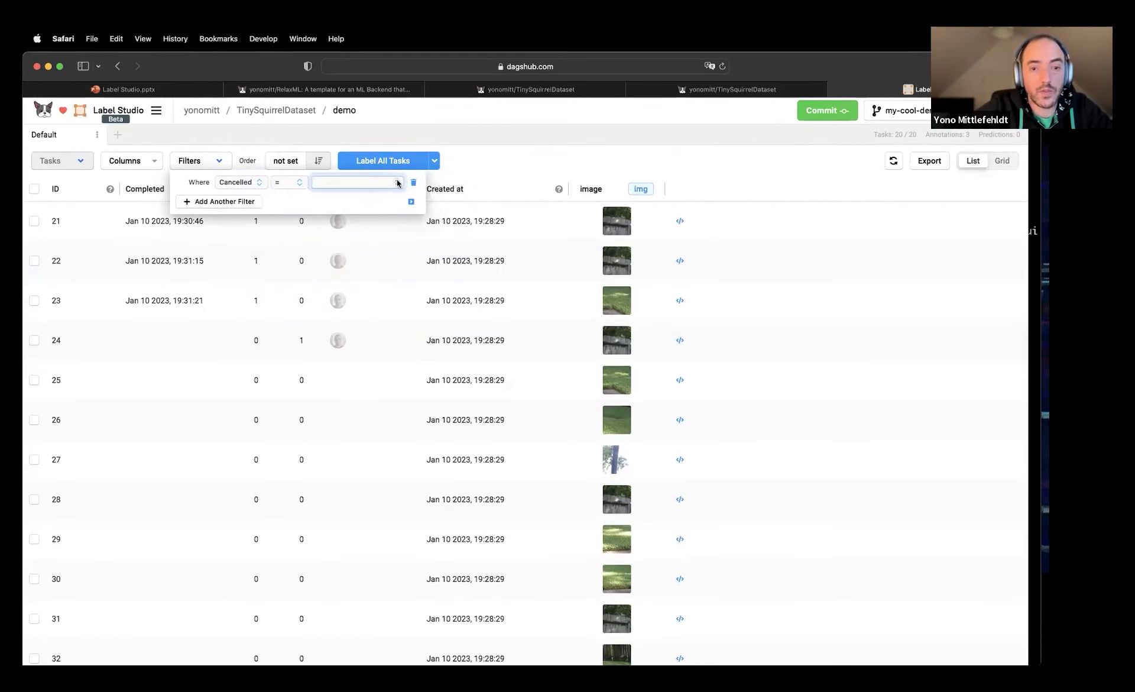
{"action": "left_click", "coordinate": [397, 180]}
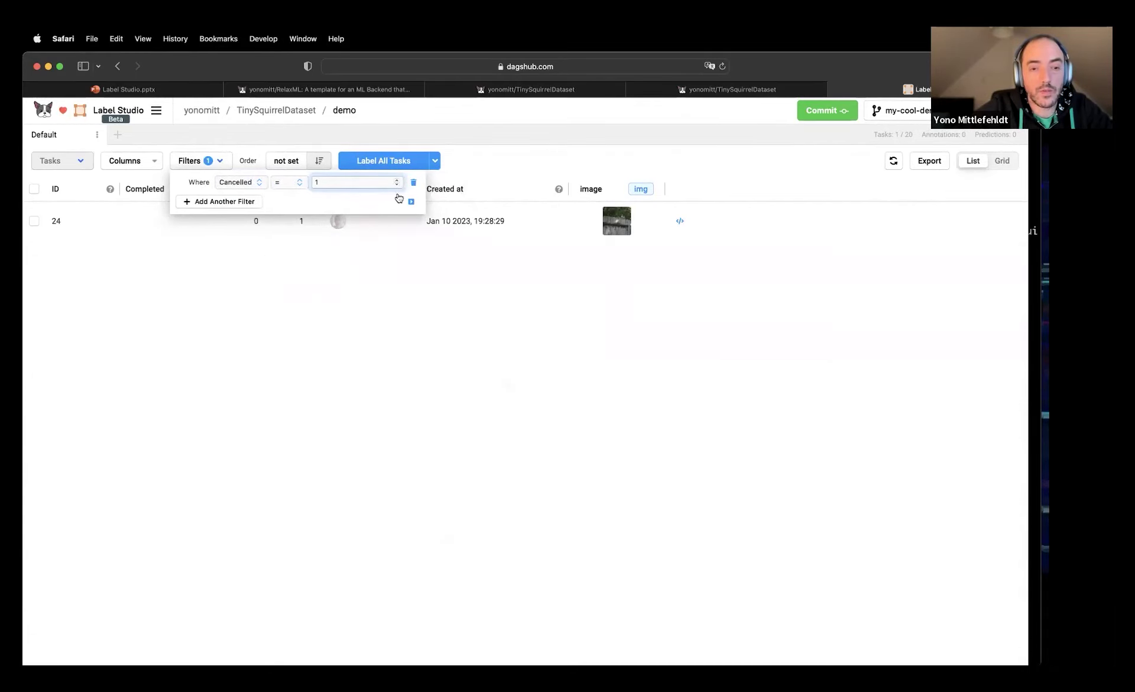
{"action": "left_click", "coordinate": [461, 268]}
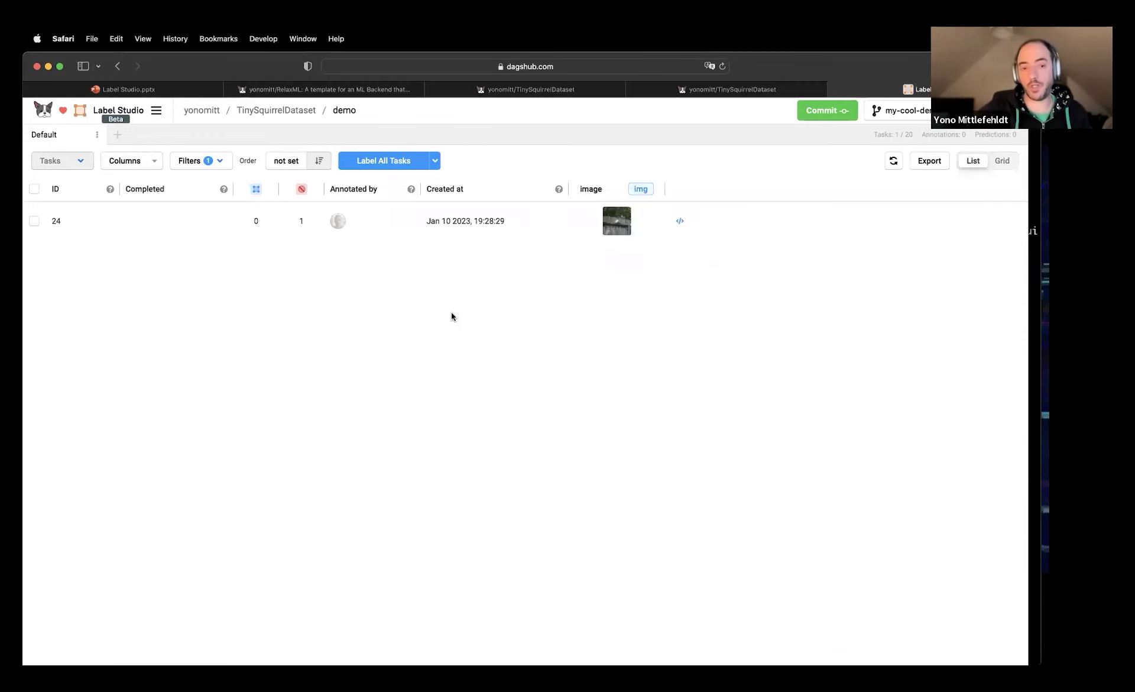
Remove the Cancelled filter from the task list
{"action": "left_click", "coordinate": [214, 161]}
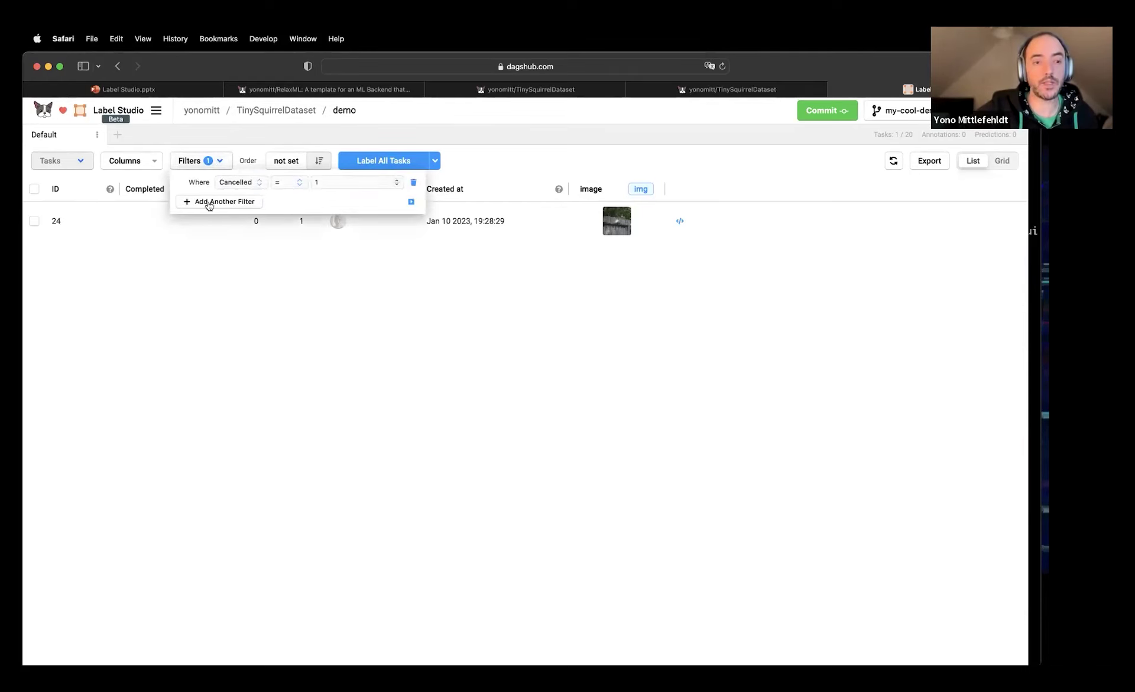
{"action": "left_click", "coordinate": [412, 181]}
{"action": "left_click", "coordinate": [254, 340]}
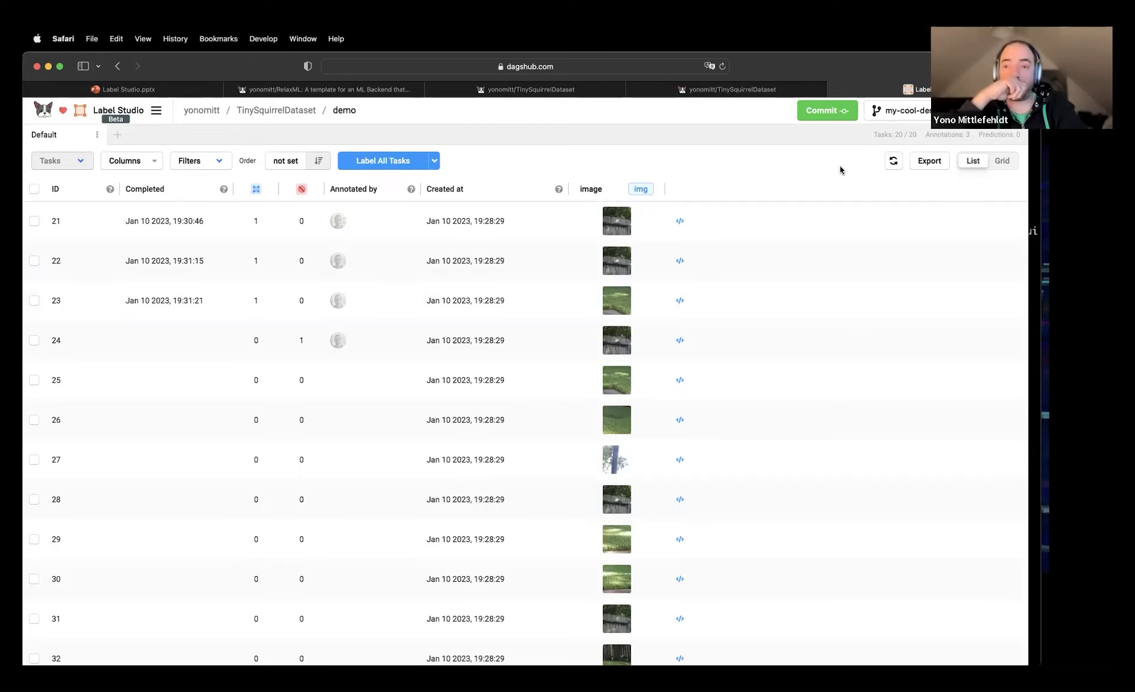
Export the annotated dataset in CSV format and close the export dialog
{"action": "left_click", "coordinate": [930, 166]}
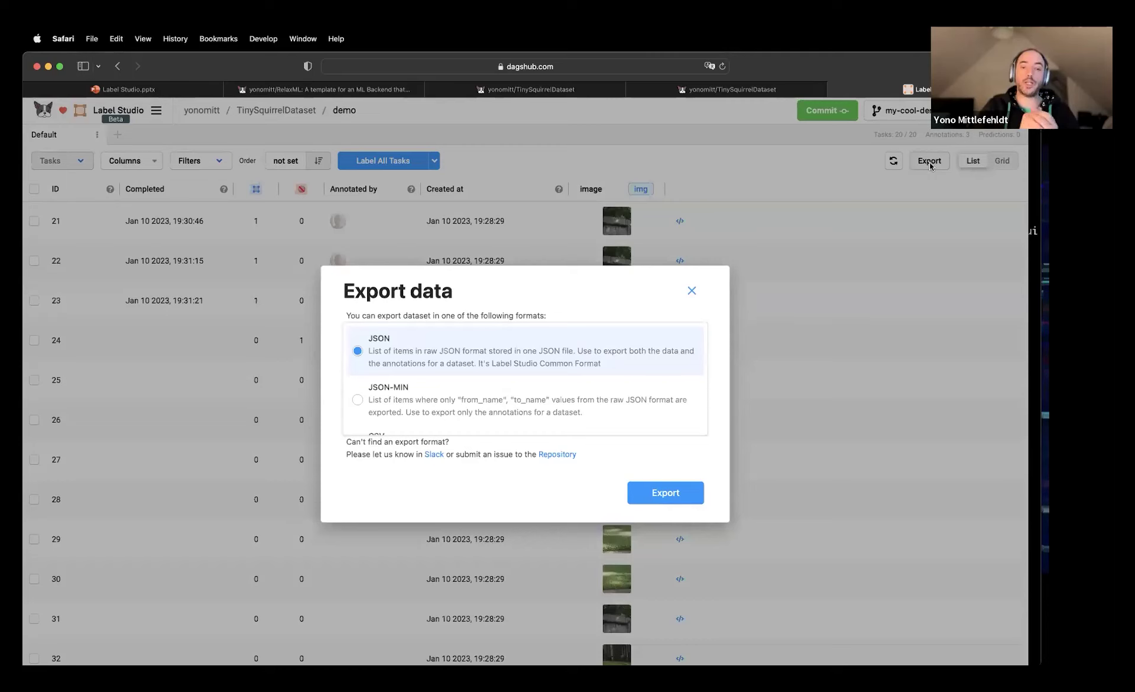
{"action": "scroll", "coordinate": [639, 357], "scroll_direction": "down", "scroll_amount": 2}
{"action": "scroll", "coordinate": [640, 358], "scroll_direction": "down", "scroll_amount": 6}
{"action": "scroll", "coordinate": [624, 380], "scroll_direction": "up", "scroll_amount": 8}
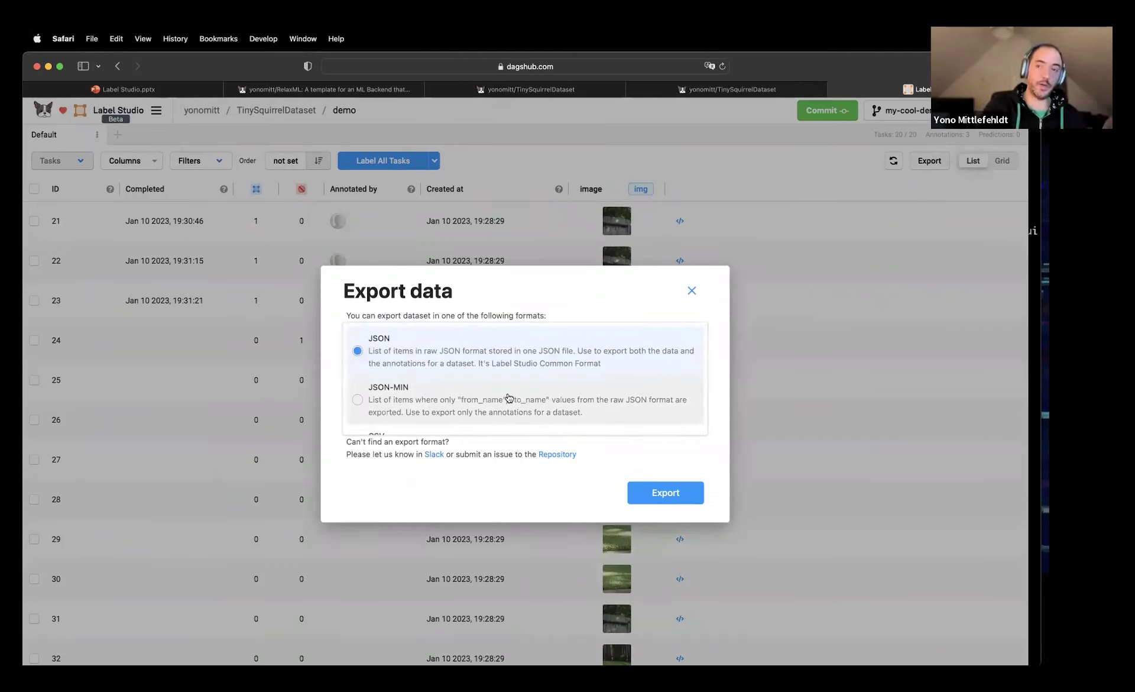
{"action": "scroll", "coordinate": [432, 408], "scroll_direction": "down", "scroll_amount": 2}
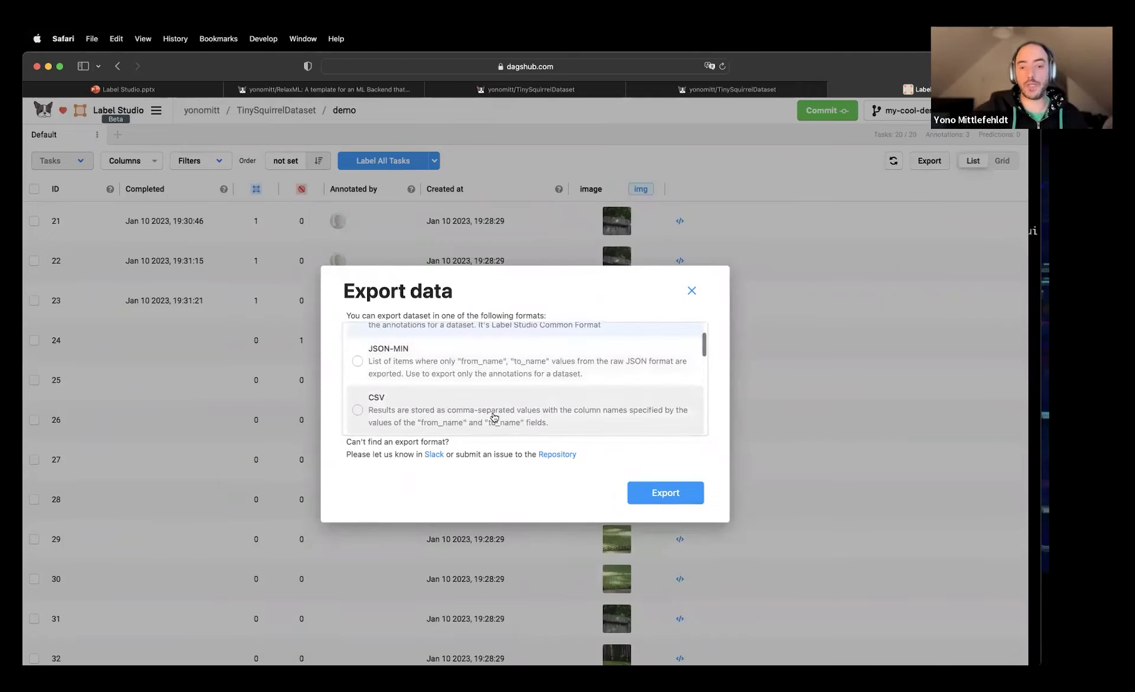
{"action": "left_click", "coordinate": [379, 421]}
{"action": "left_click", "coordinate": [667, 490]}
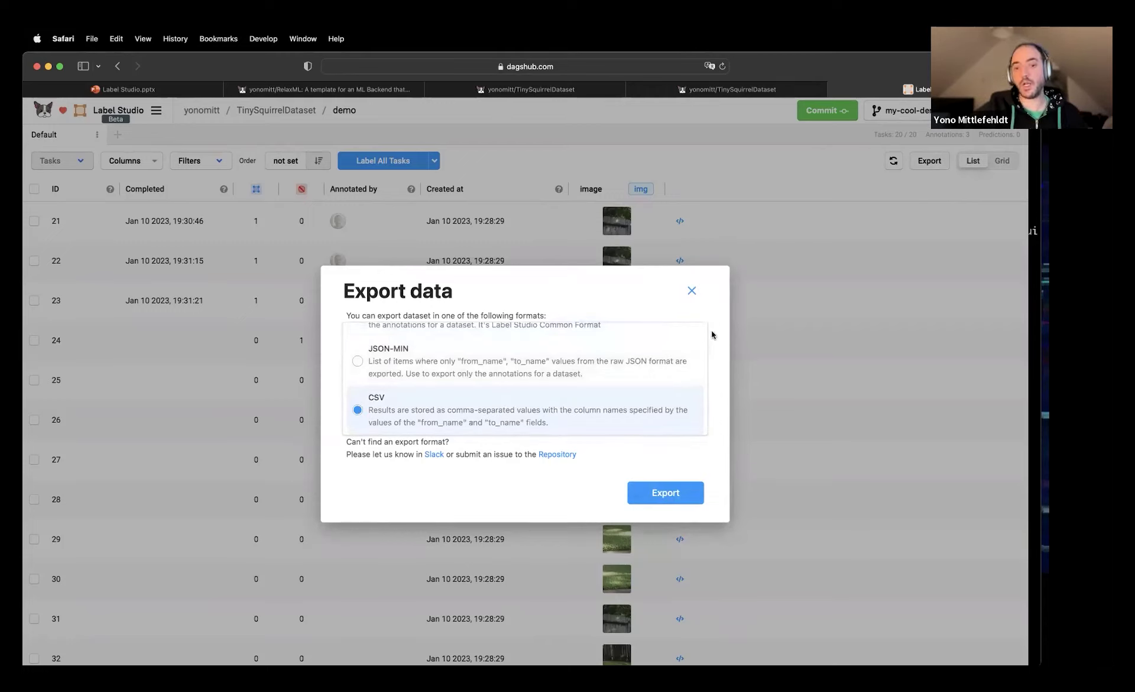
{"action": "left_click", "coordinate": [693, 290]}
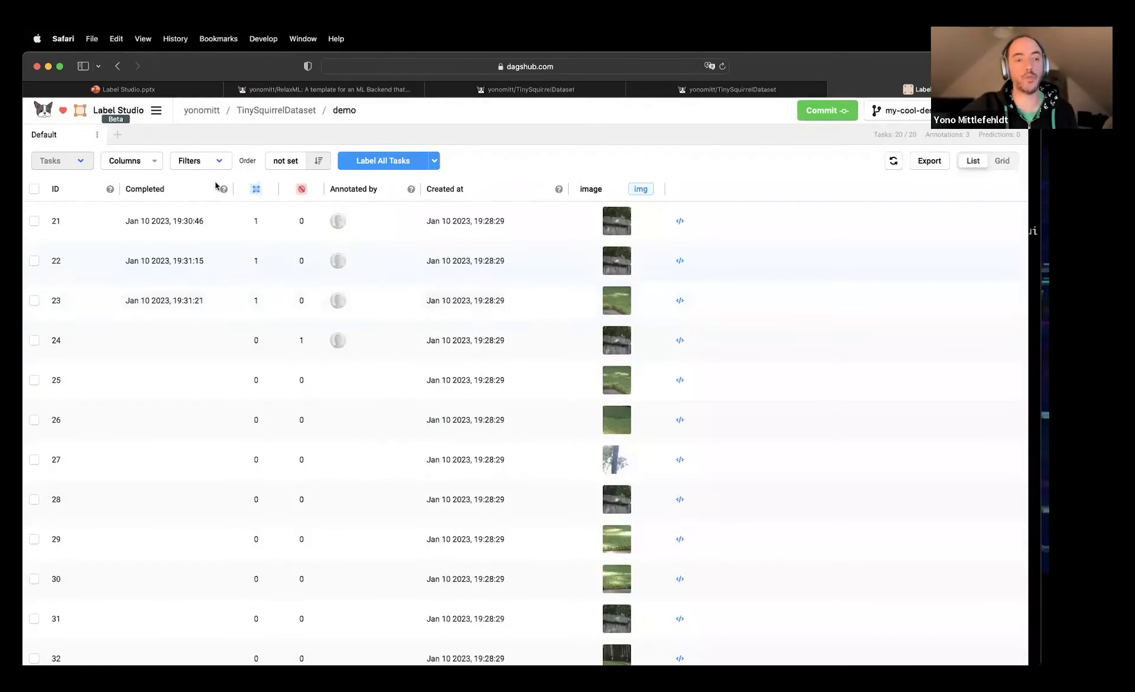
Select task 21 and view the actions available for selected tasks, without applying any
{"action": "left_click", "coordinate": [34, 220]}
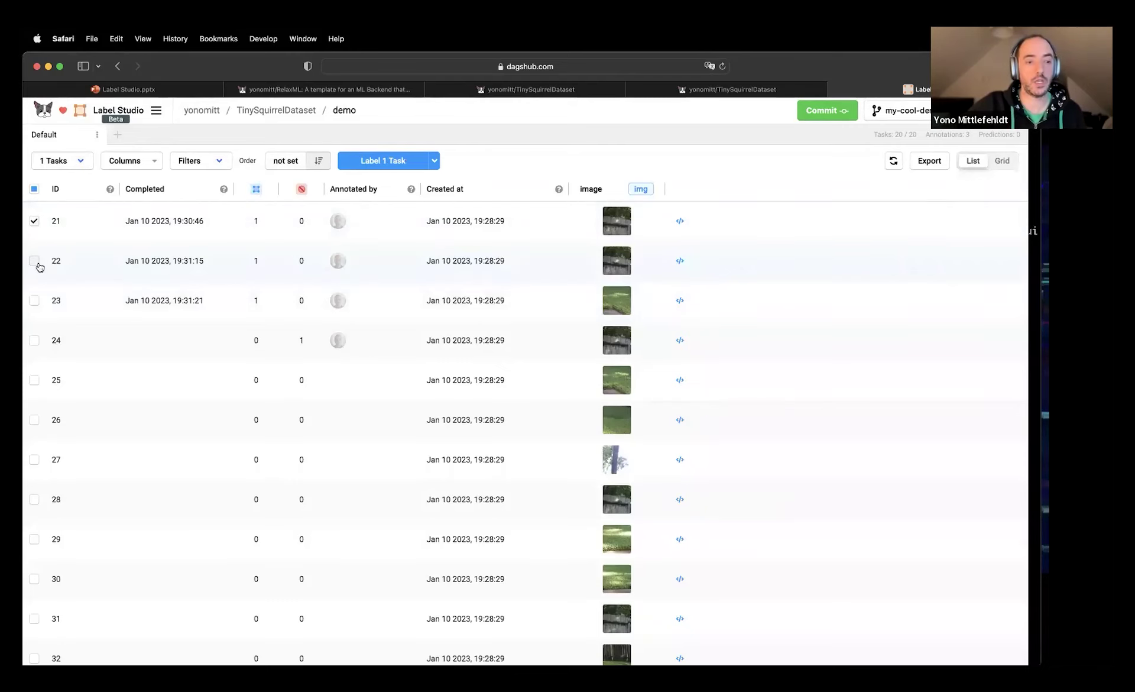
{"action": "left_click", "coordinate": [80, 163]}
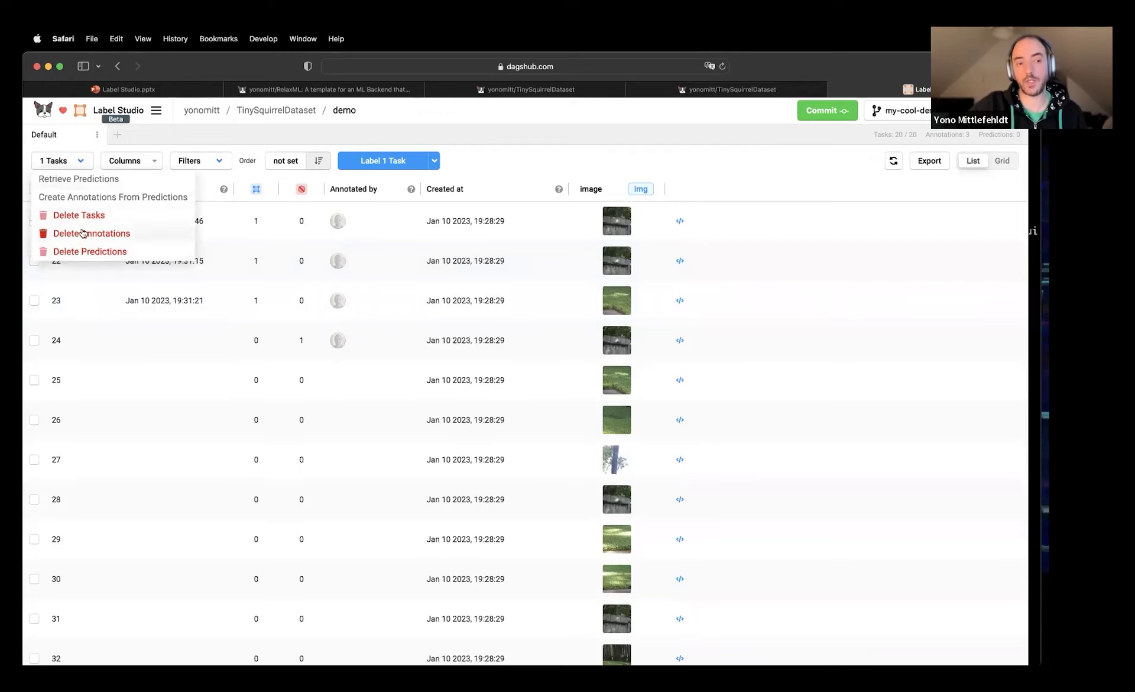
{"action": "left_click", "coordinate": [660, 143]}
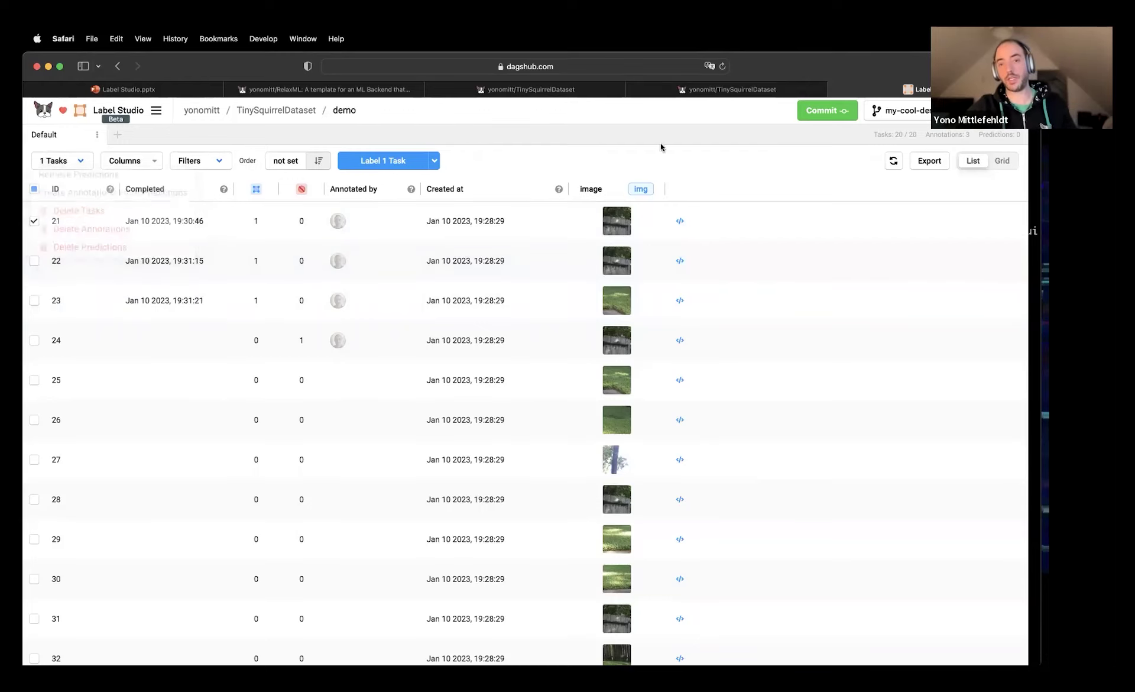